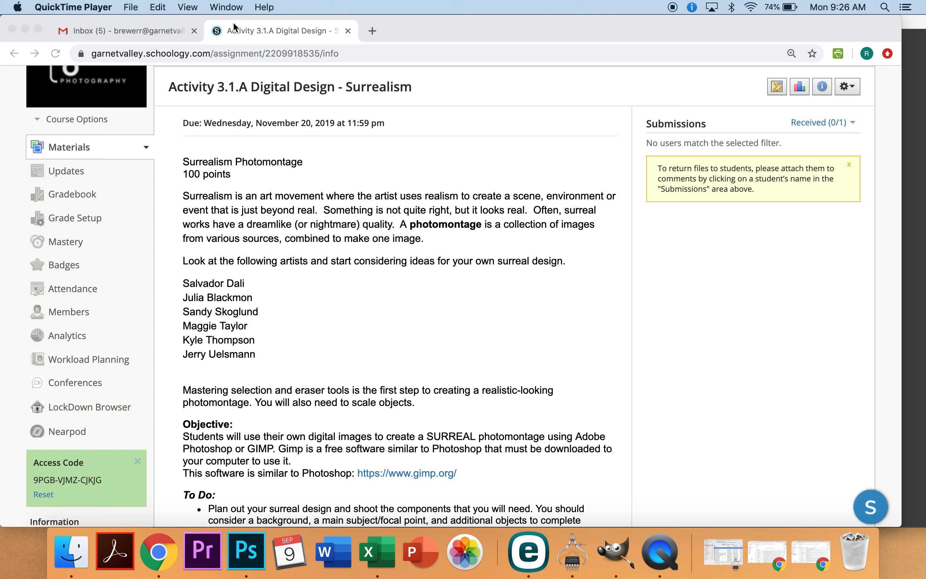
Switch to GIMP and reposition its window so the image files on the desktop are accessible
left_click(25, 30)
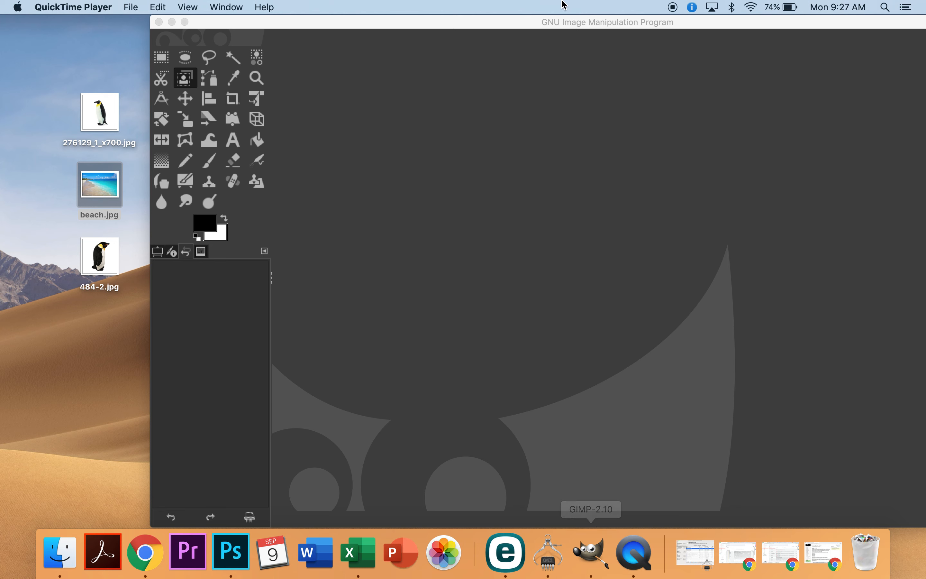
left_click_drag(487, 26, 458, 24)
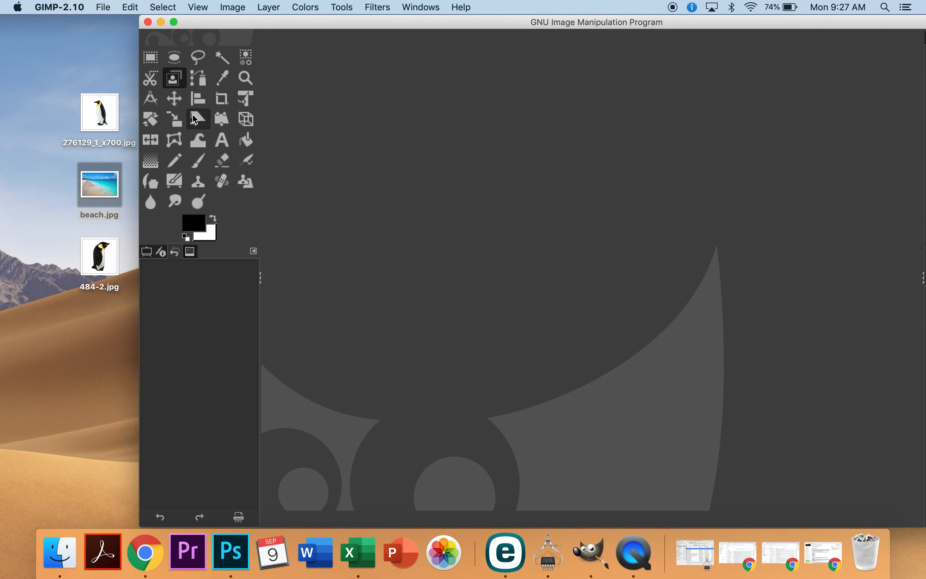
left_click(107, 8)
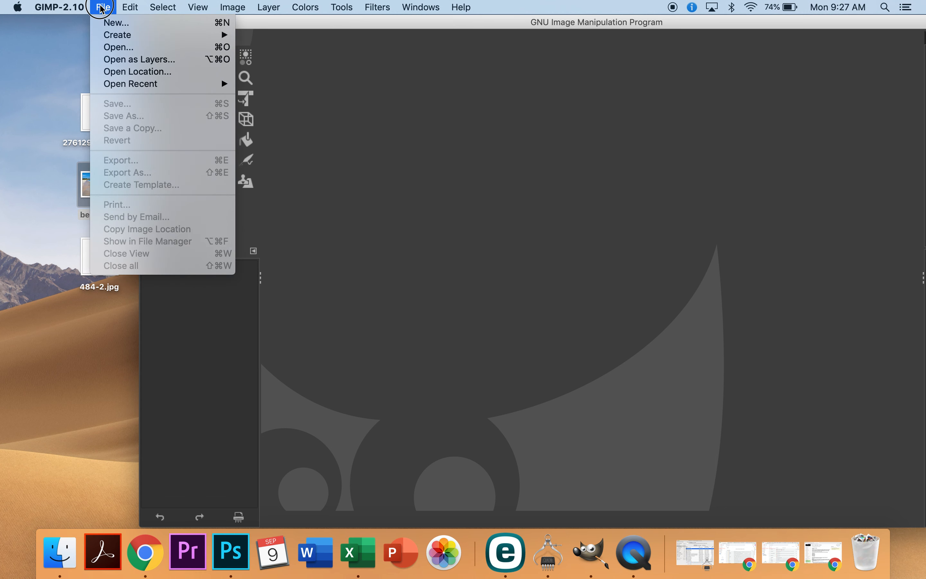
left_click(100, 8)
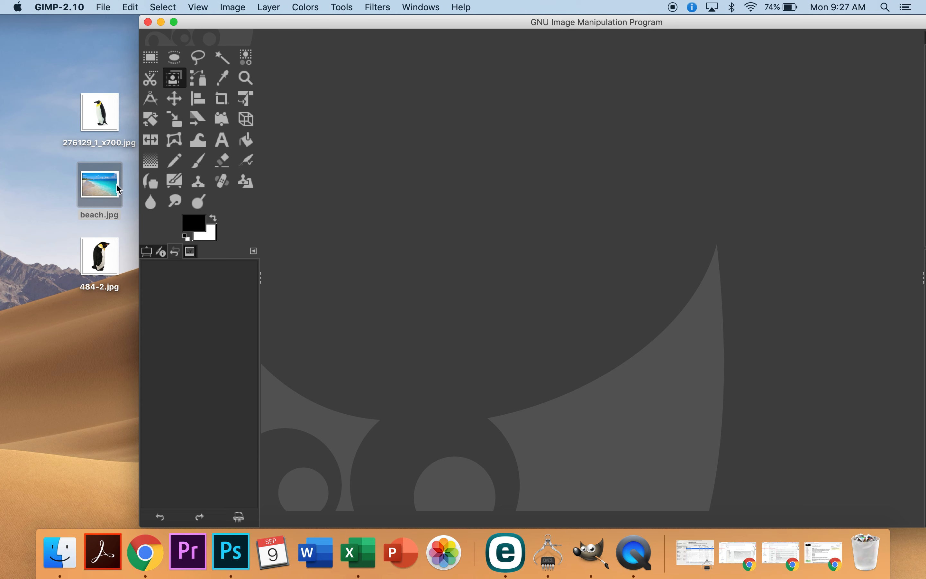
Open beach.jpg from the desktop in GIMP and convert its color profile to GIMP built-in sRGB
left_click(101, 186)
left_click_drag(101, 187, 475, 249)
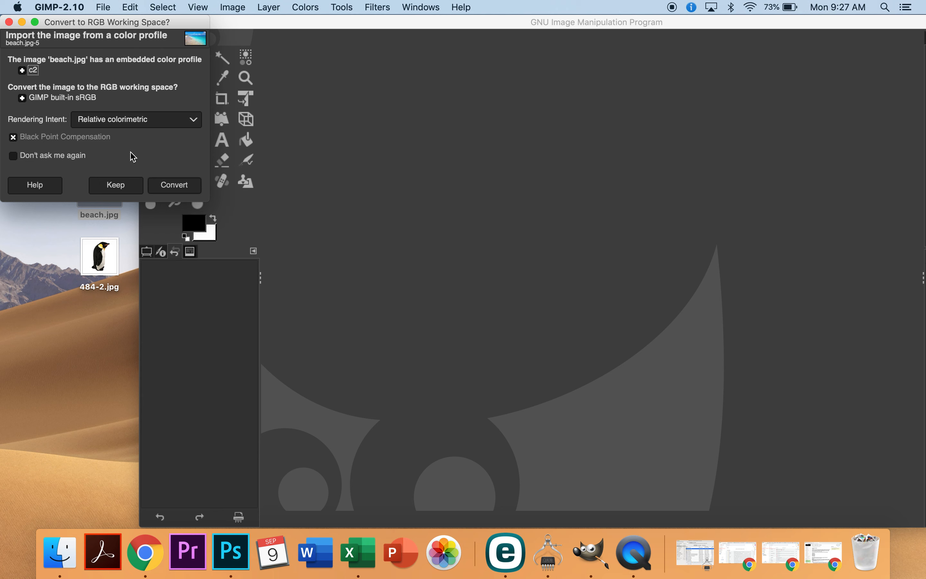
left_click(177, 187)
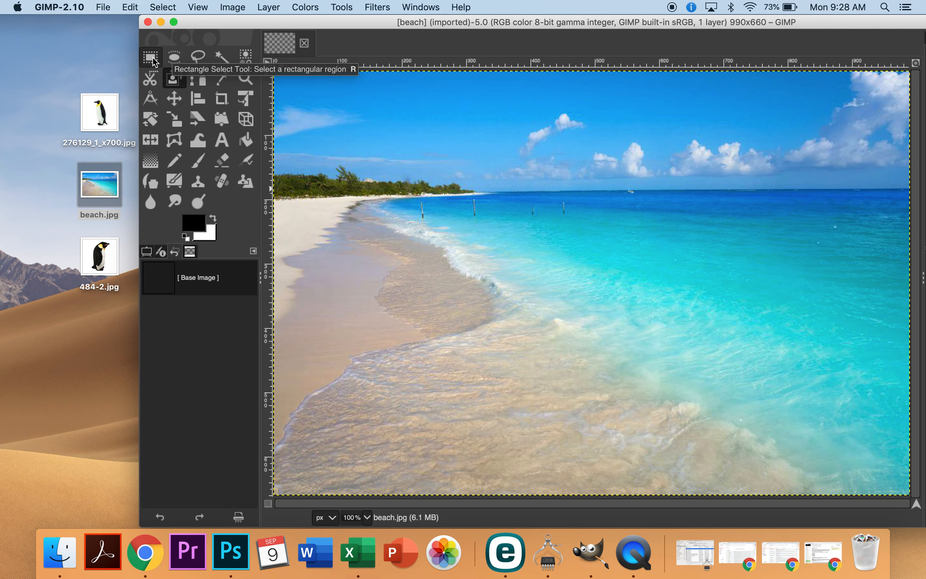
mouse_move(345, 122)
left_mouse_down()
mouse_move(383, 145)
mouse_move(475, 237)
left_mouse_up()
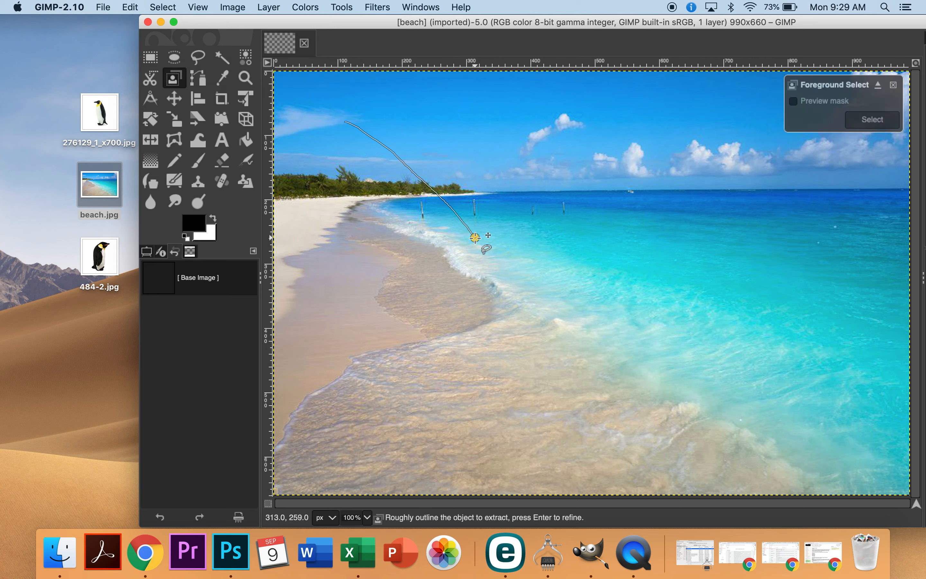
left_click(361, 128)
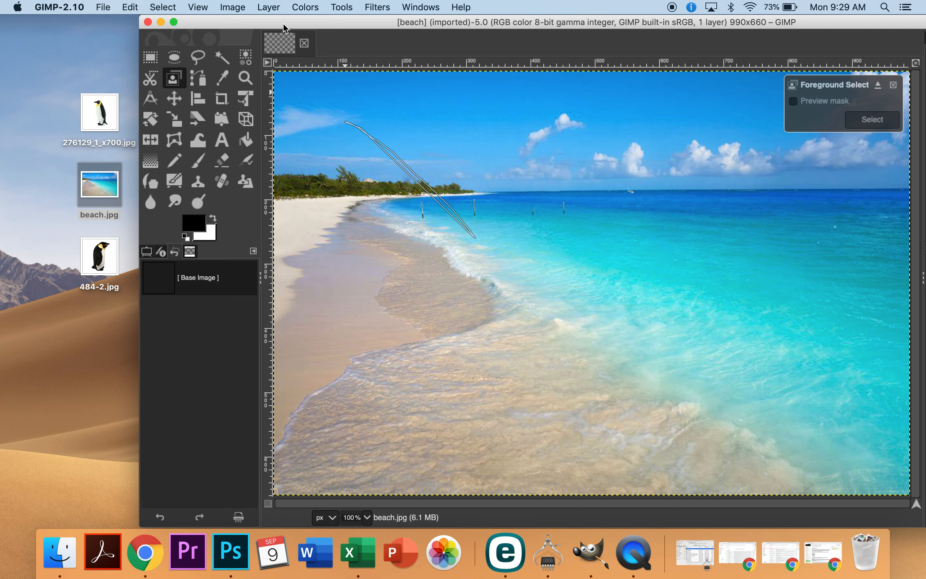
left_click(133, 9)
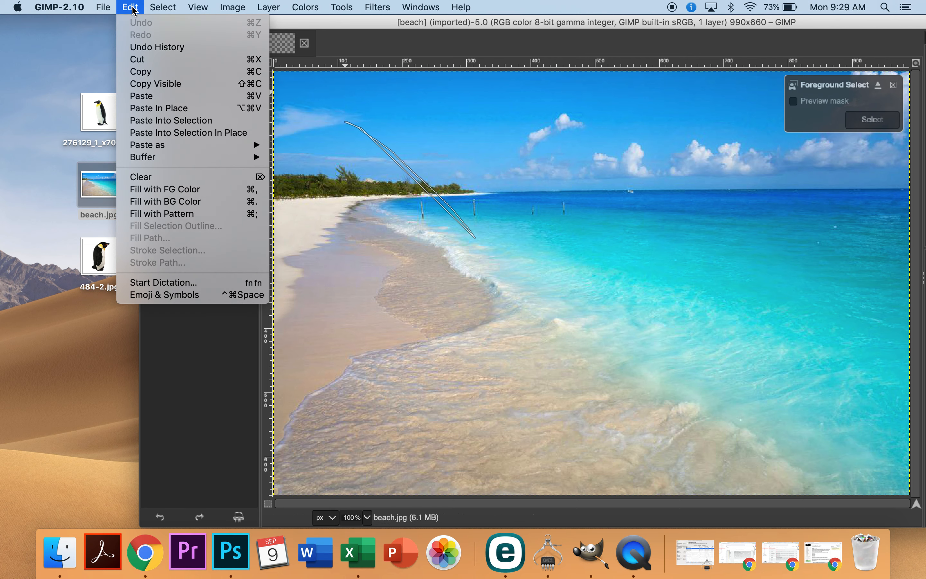
left_click(127, 7)
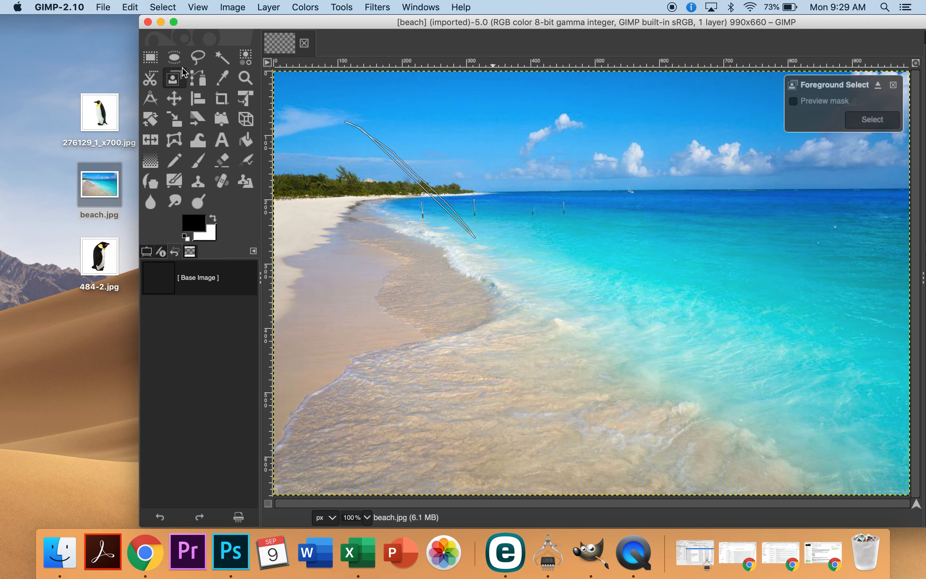
Make a rectangular selection with the Rectangle Select tool over the sky, treeline and shoreline on the left side of the beach photo
left_click(155, 63)
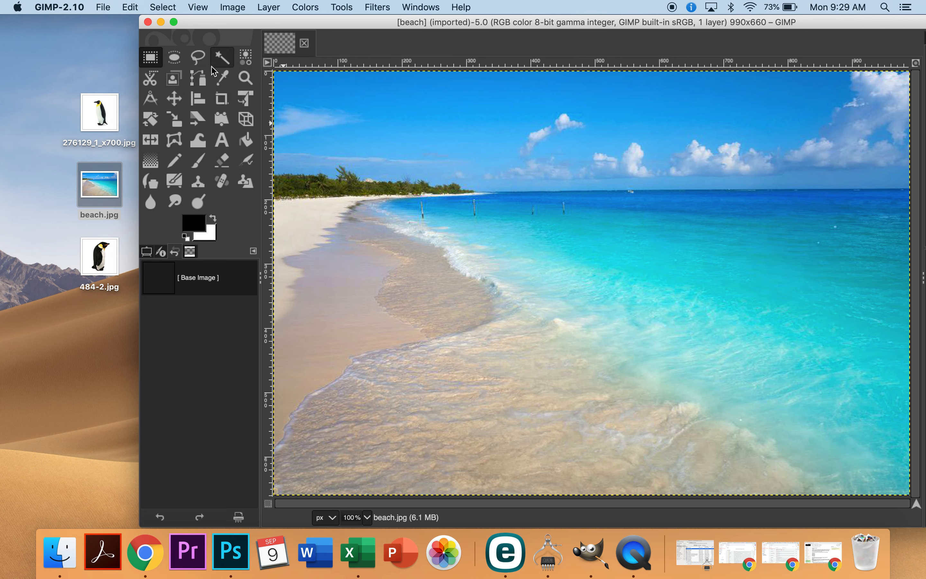
left_click(134, 9)
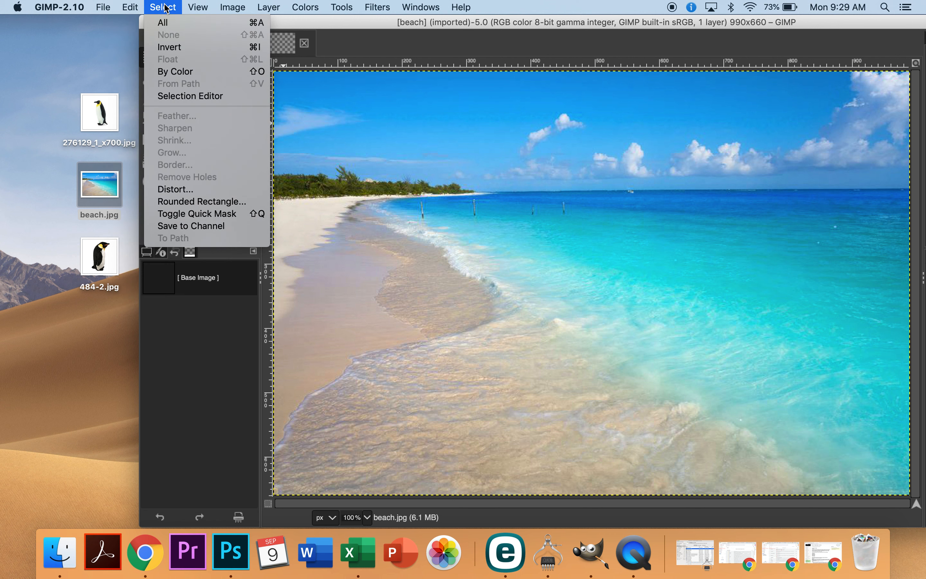
left_click(131, 4)
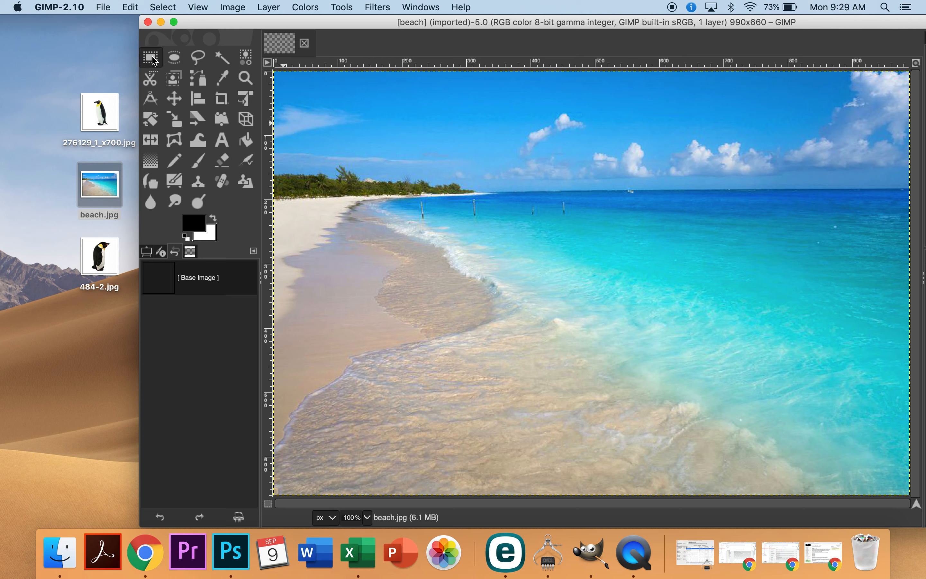
left_click(368, 122)
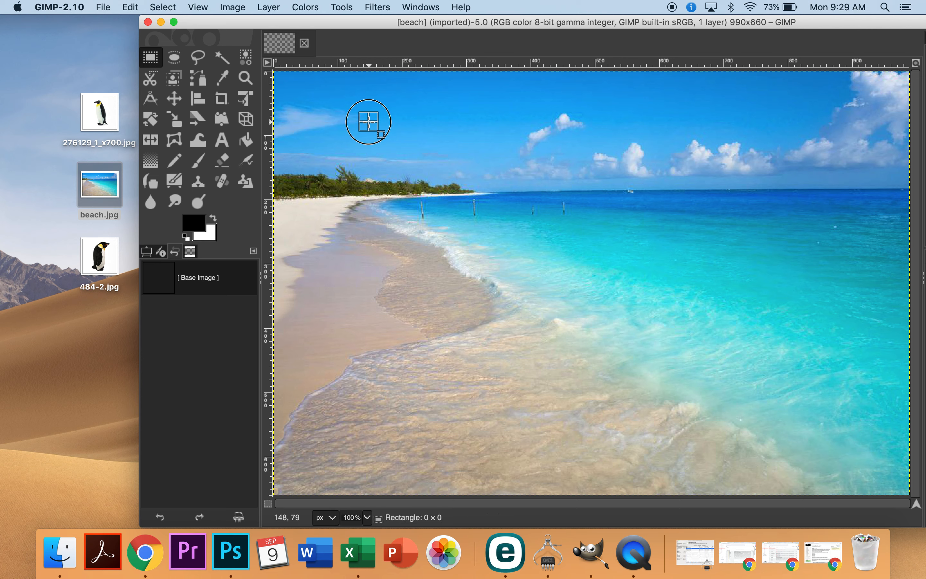
left_click_drag(368, 122, 492, 278)
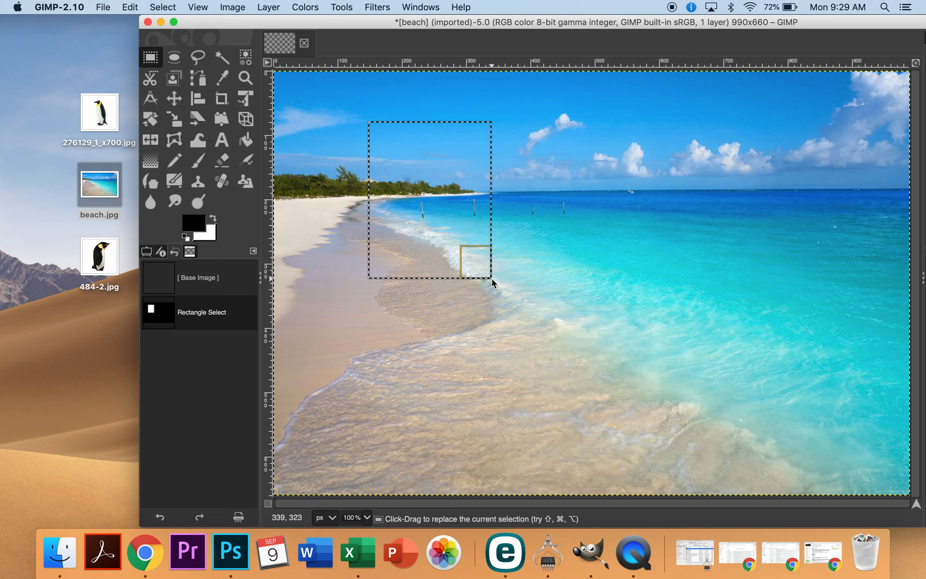
Undo the rectangular selection on the beach photo
left_click(430, 273)
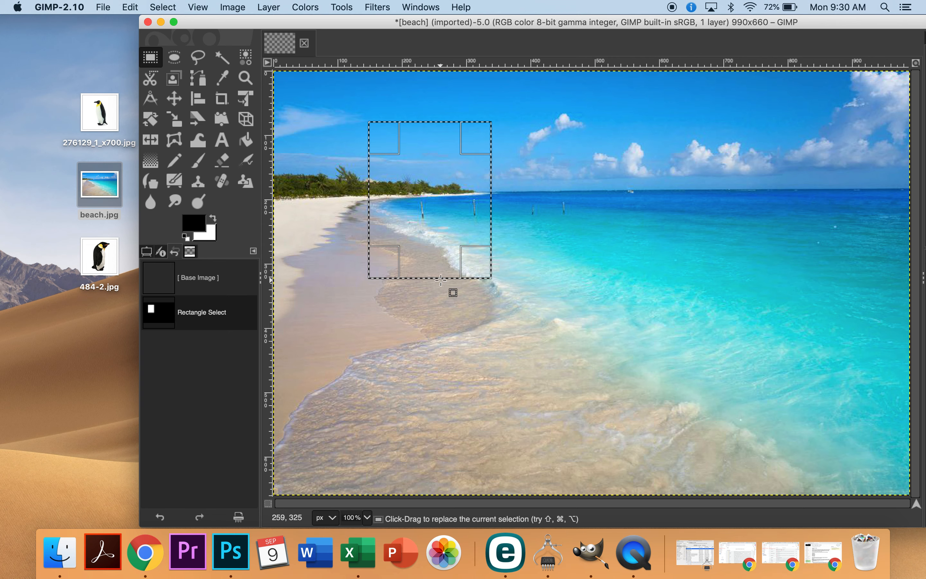
left_click(130, 7)
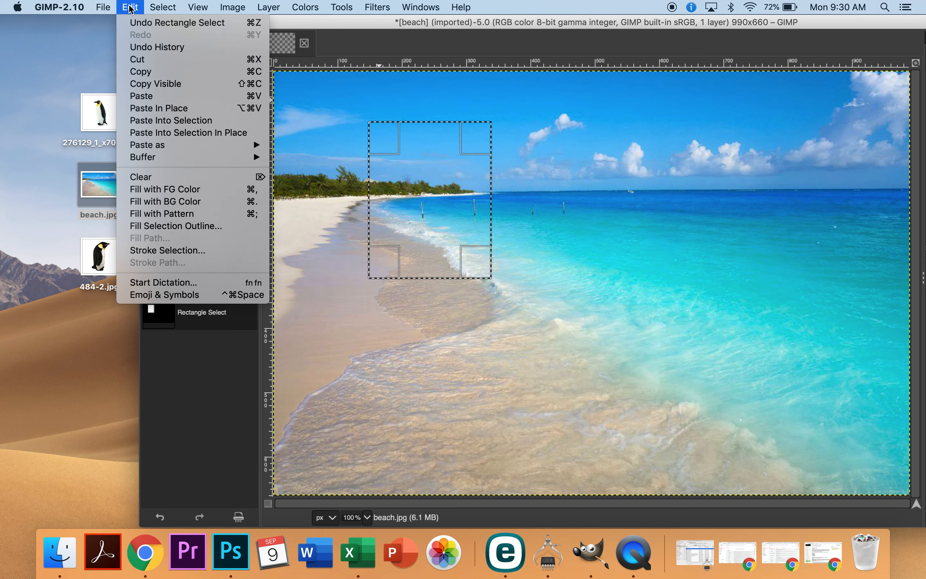
left_click(147, 23)
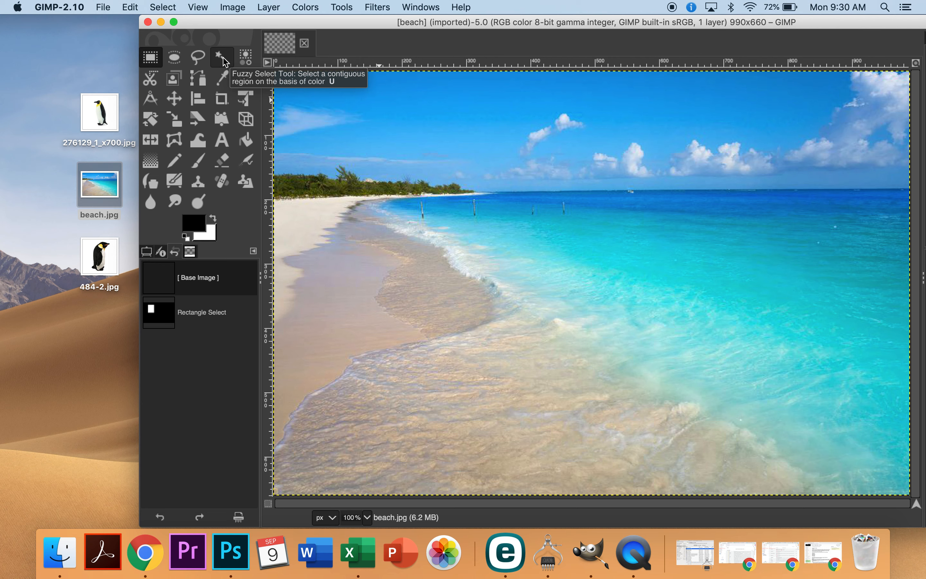
Select the upper sky's blue with the Select by Color tool and display the tool's options
left_click(247, 59)
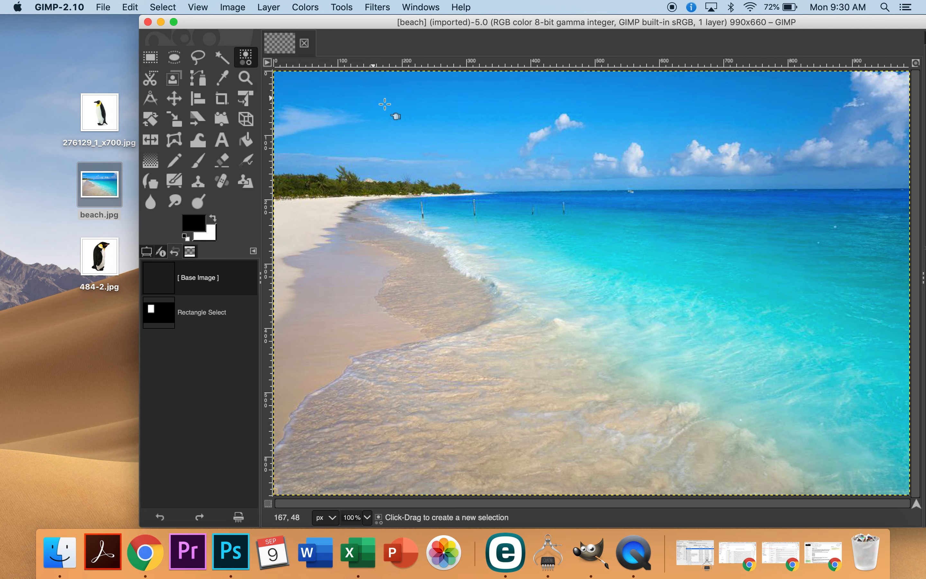
left_click(450, 94)
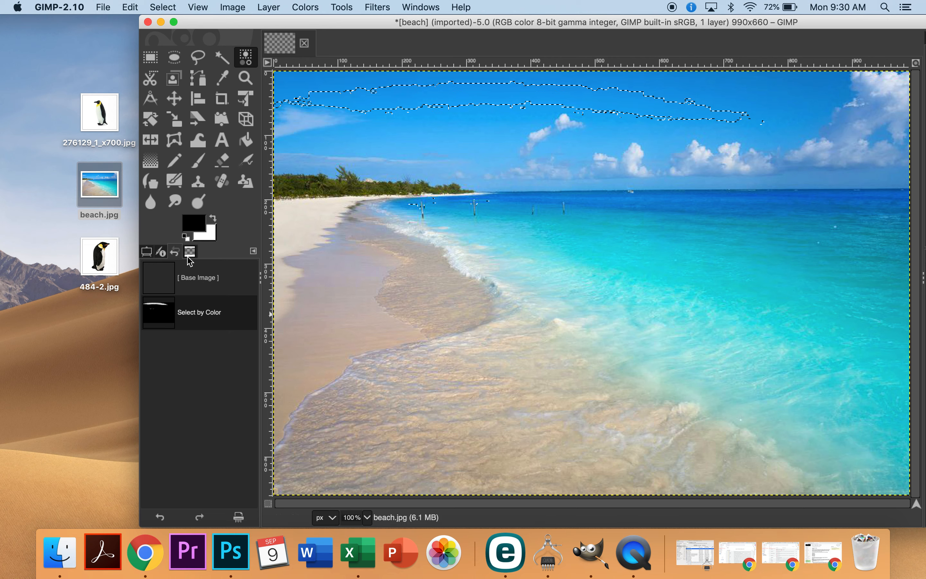
left_click(175, 254)
left_click(145, 253)
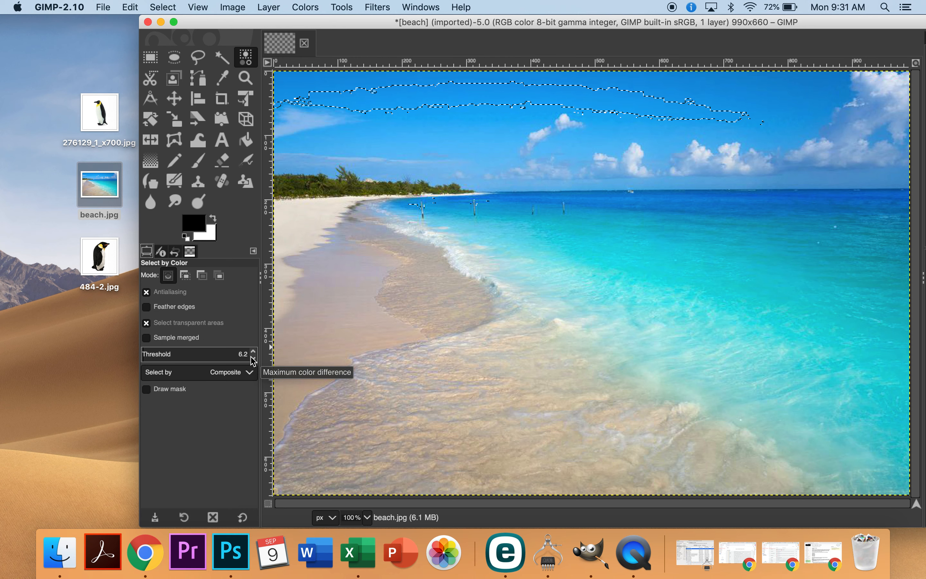
Undo the sky selection and raise the Select by Color threshold to 136.2
key("super+z")
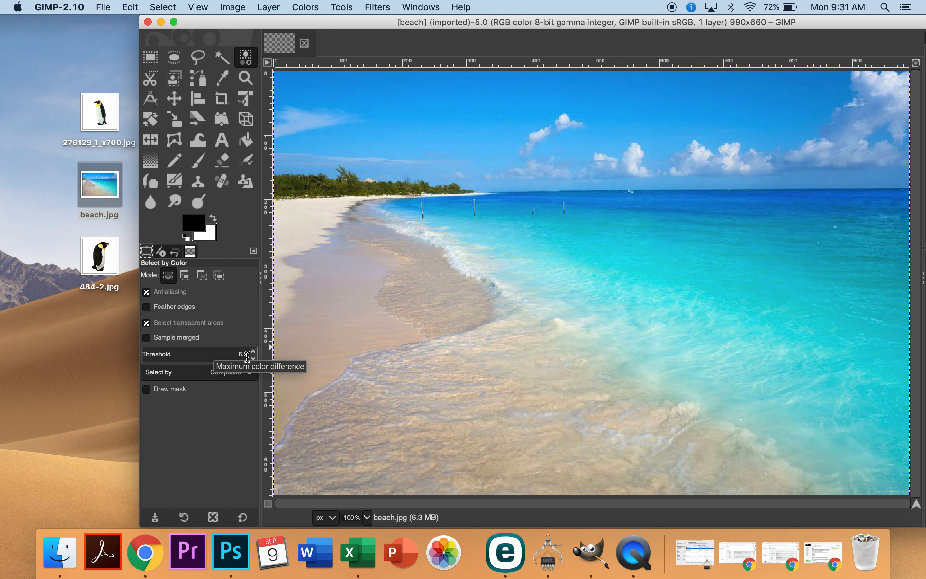
left_click(253, 353)
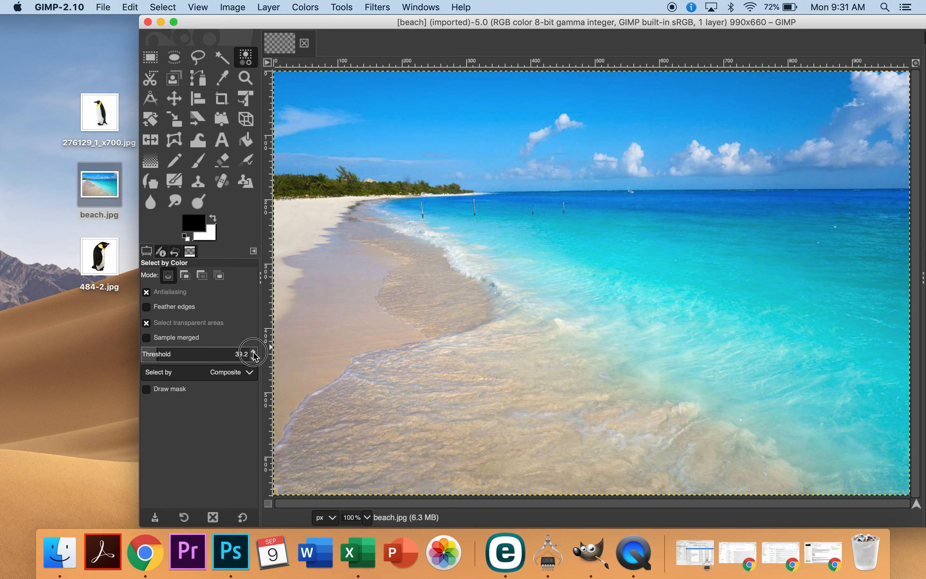
left_click_drag(254, 354, 254, 354)
left_click(254, 353)
left_click(254, 354)
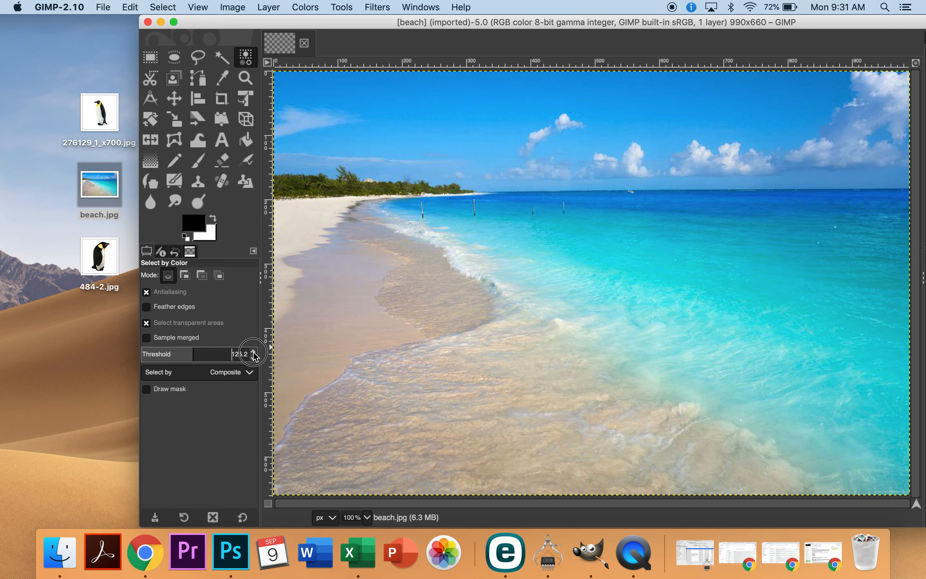
left_click(254, 353)
left_click(254, 353)
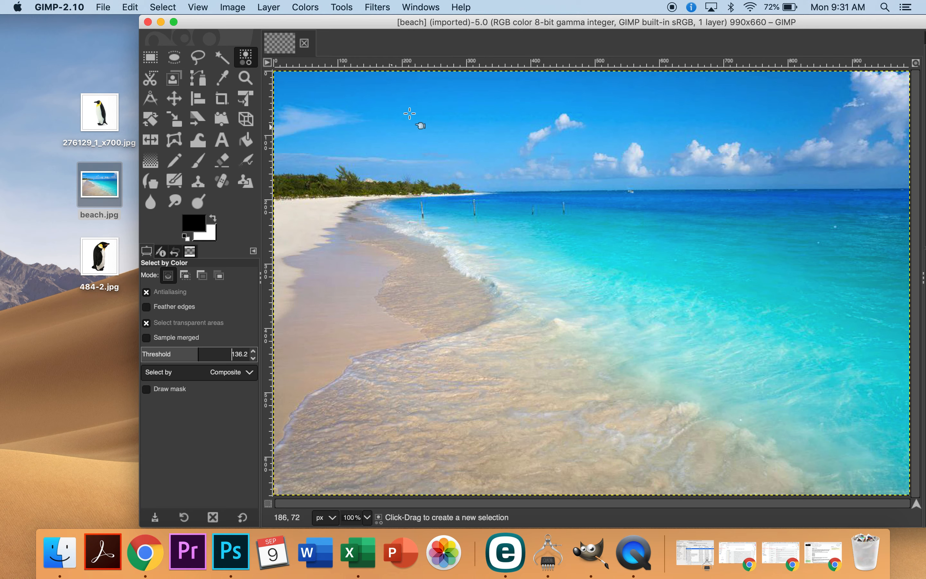
Try selecting by color from the blue sky with the raised threshold, and undo that selection
left_click(459, 110)
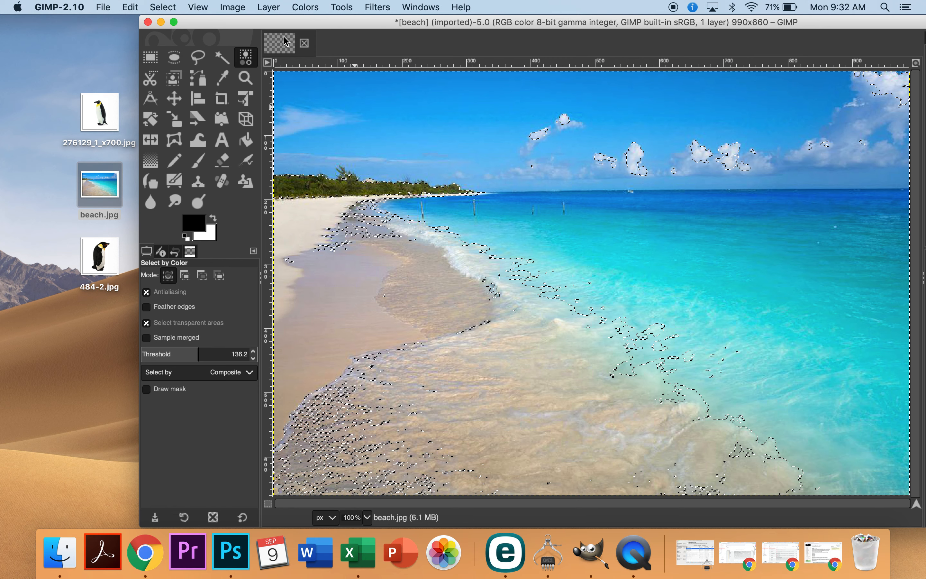
left_click(130, 7)
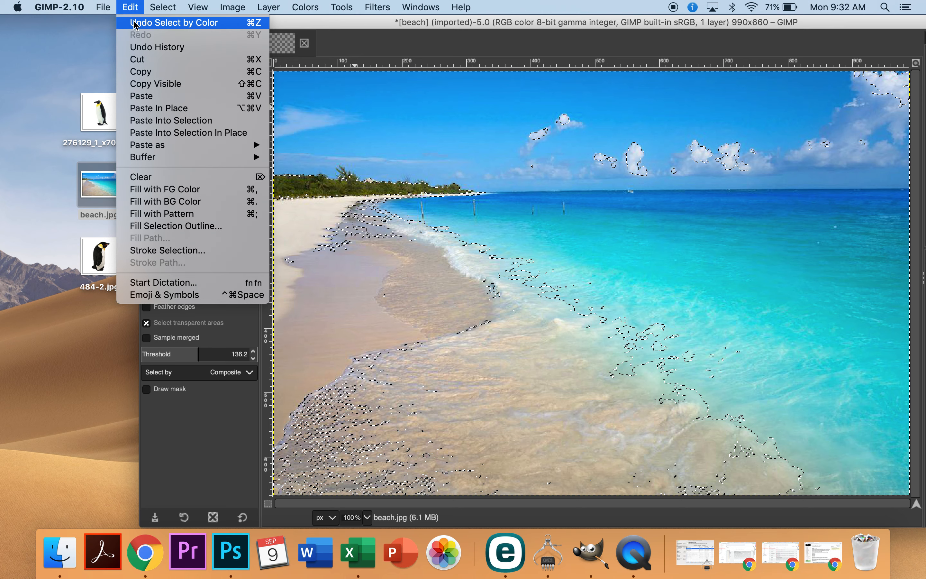
left_click(134, 23)
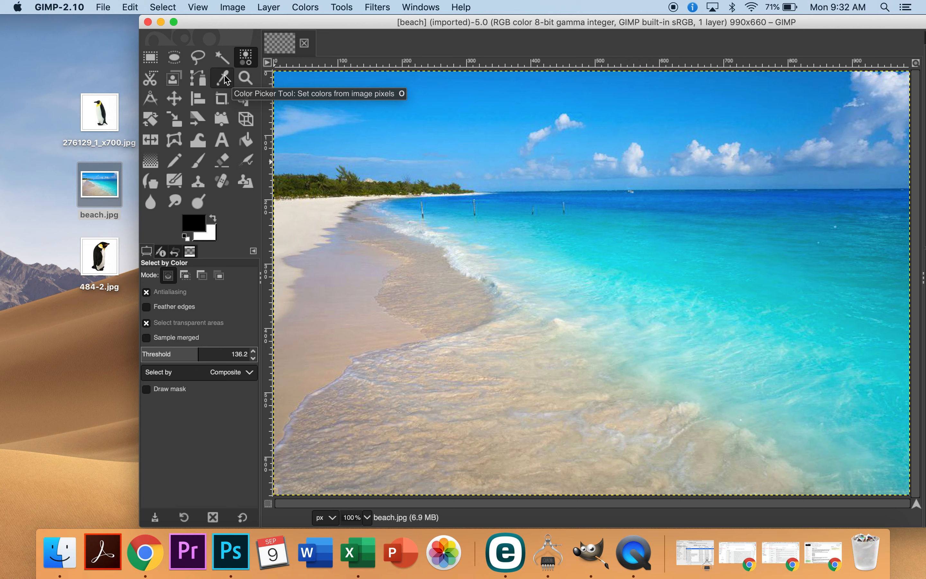
Use the Zoom tool to magnify the shoreline to 200% and return the view to 100%
left_click(248, 81)
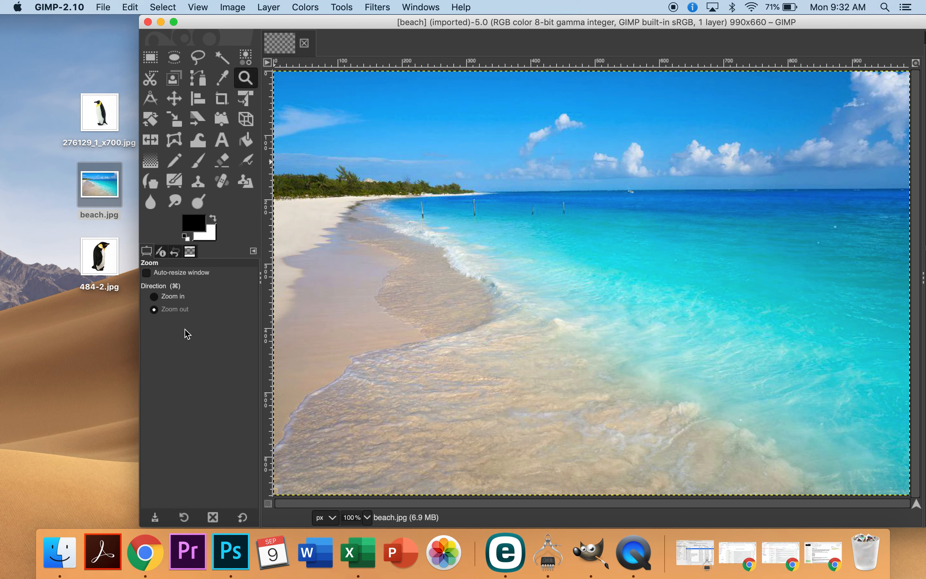
left_click(176, 297)
left_click(475, 229)
left_click(476, 230)
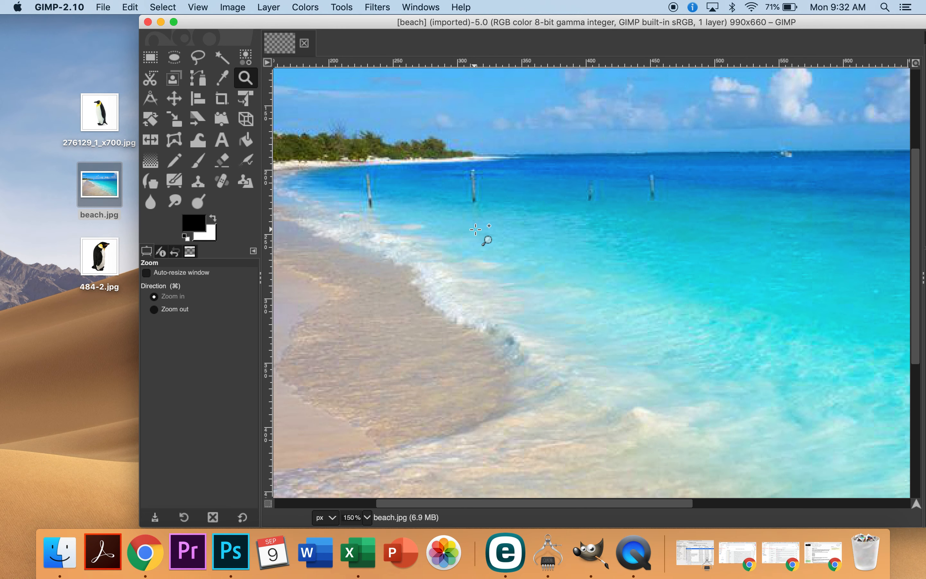
left_click(476, 230)
left_click(158, 309)
left_click(503, 235)
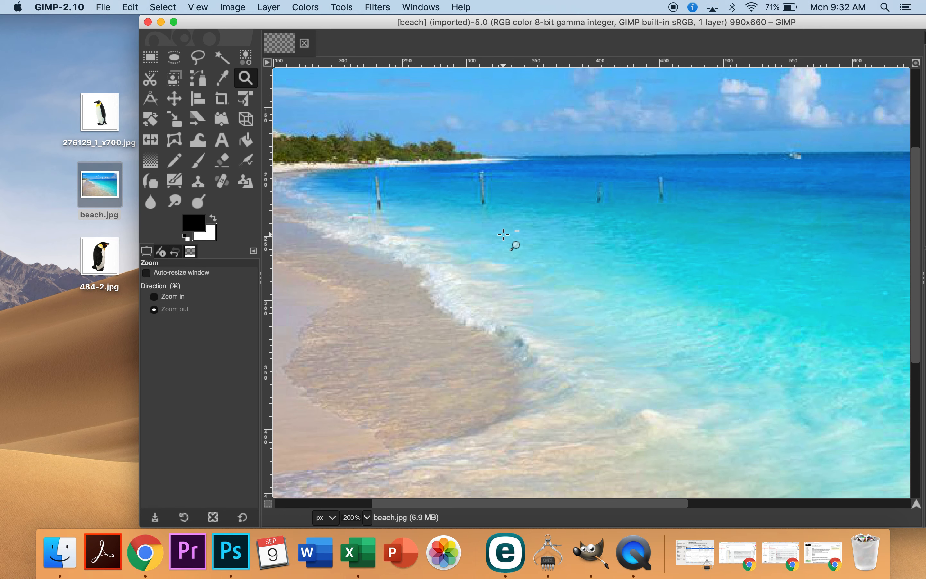
left_click(503, 234)
left_click(504, 235)
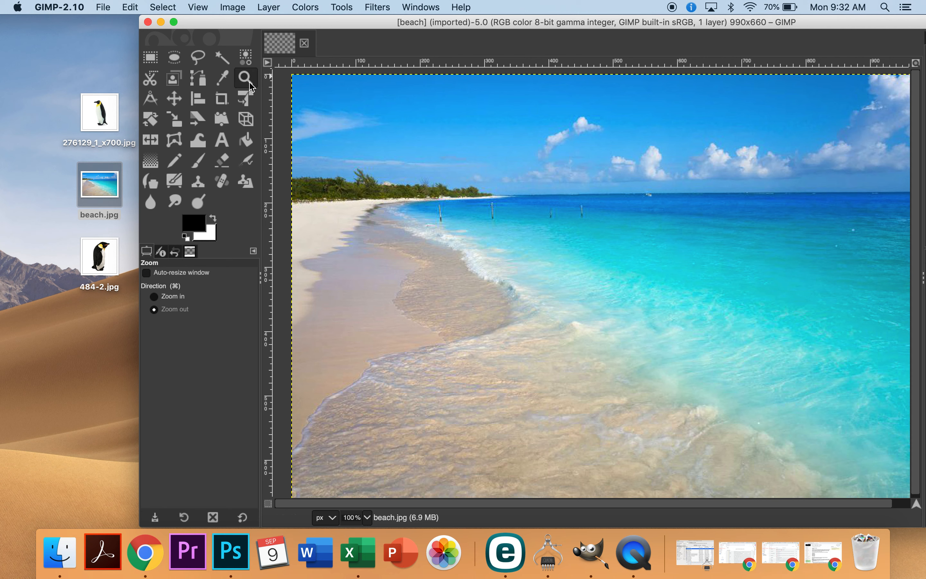
Activate the Scale tool and add 484-2.jpg from the desktop to the beach image as a new layer
left_click(249, 58)
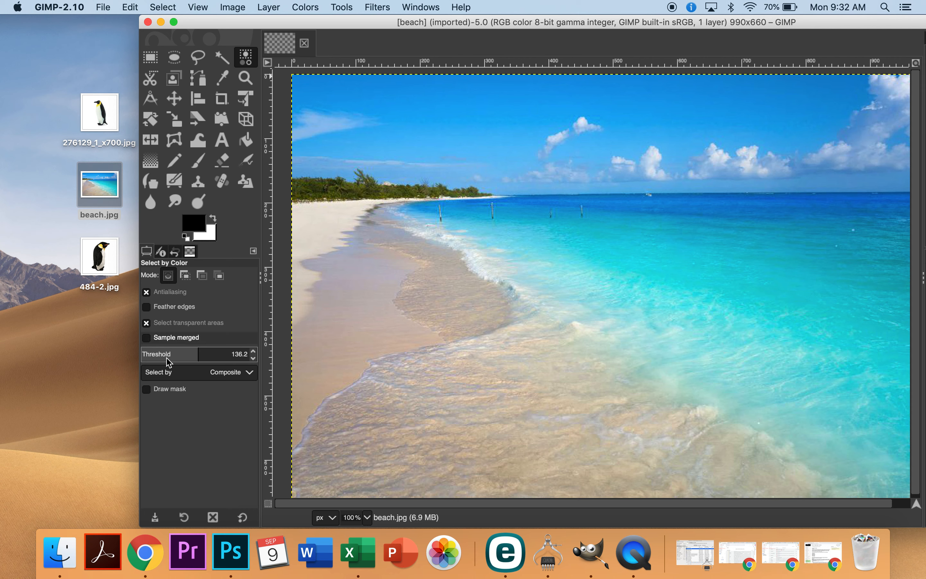
left_click(177, 119)
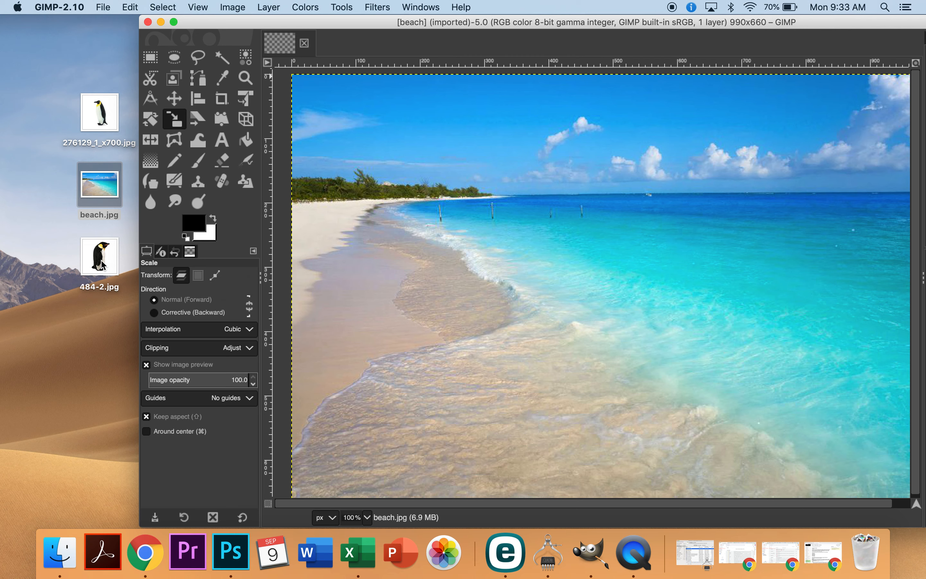
left_click_drag(101, 264, 484, 257)
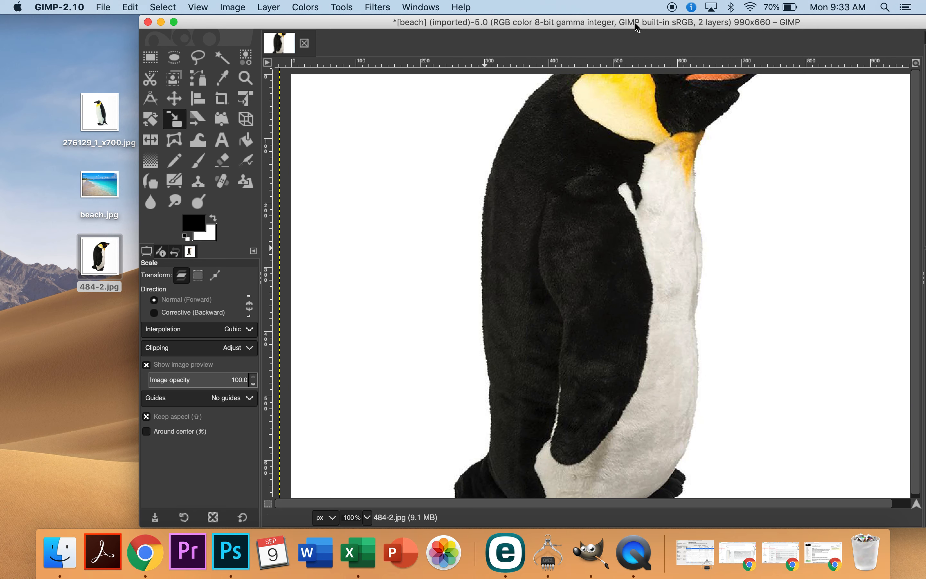
Scale the penguin layer to 545 × 545 pixels and move it near the middle of the beach image
left_click_drag(636, 25, 505, 8)
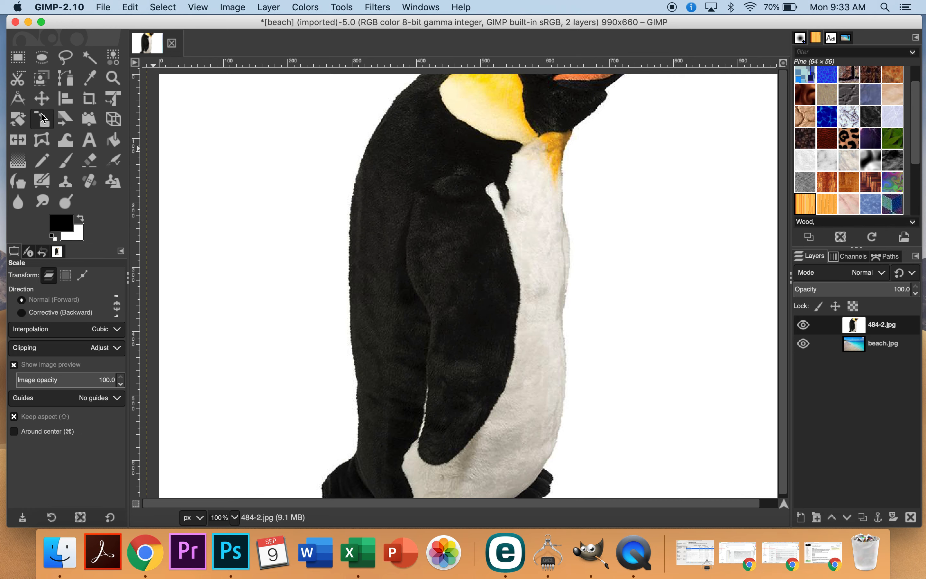
left_click(199, 118)
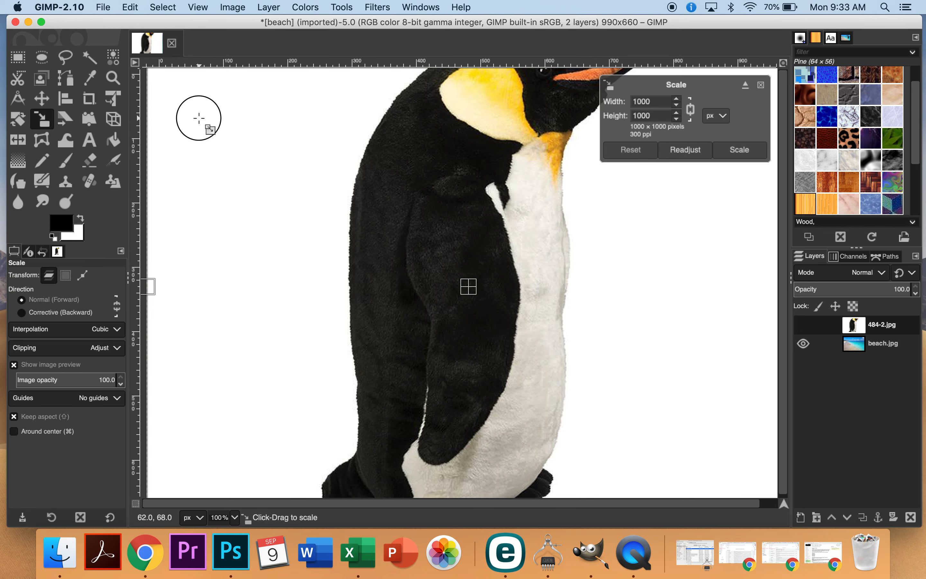
left_click_drag(199, 118, 501, 409)
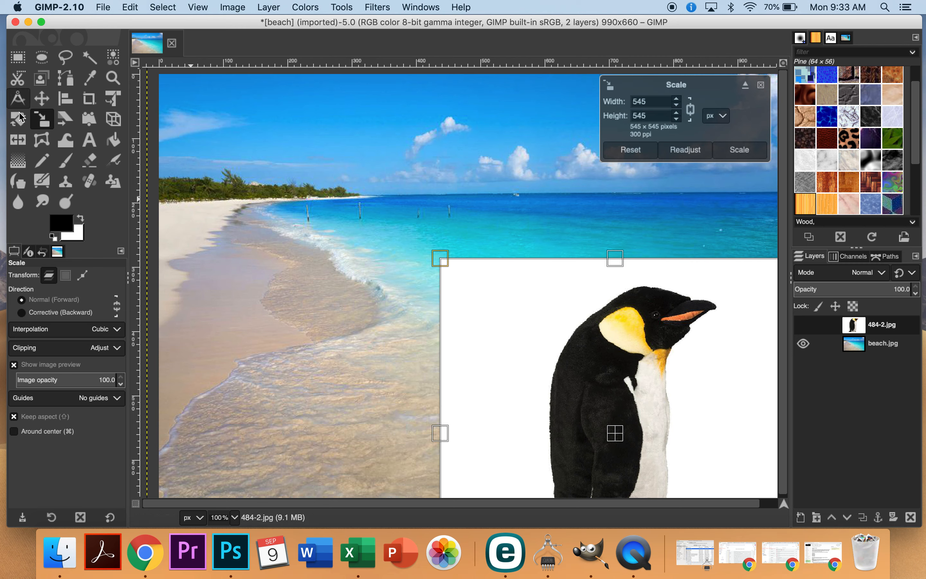
left_click(42, 99)
left_click_drag(489, 314, 312, 167)
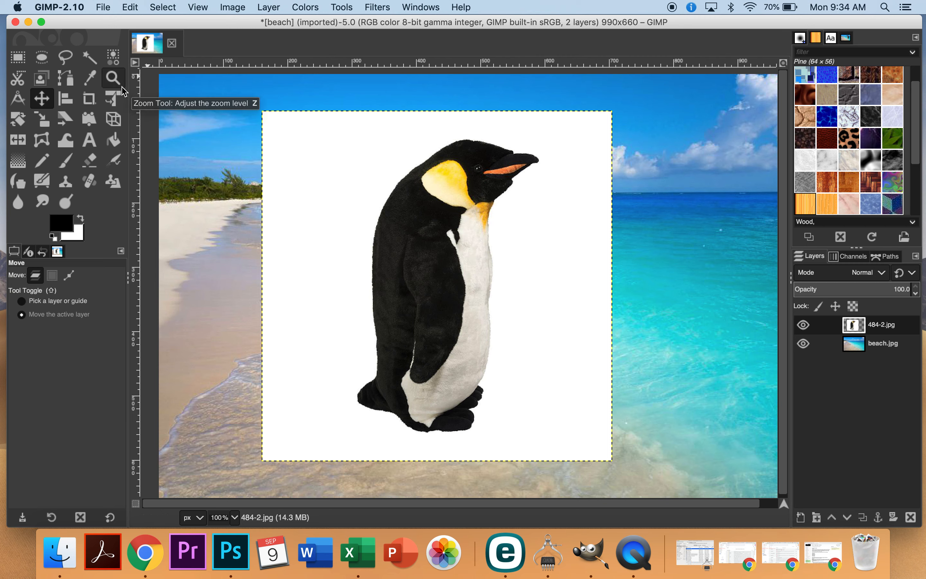
Try selecting the penguin's white background by color at threshold 136.2, and undo that selection
left_click(114, 58)
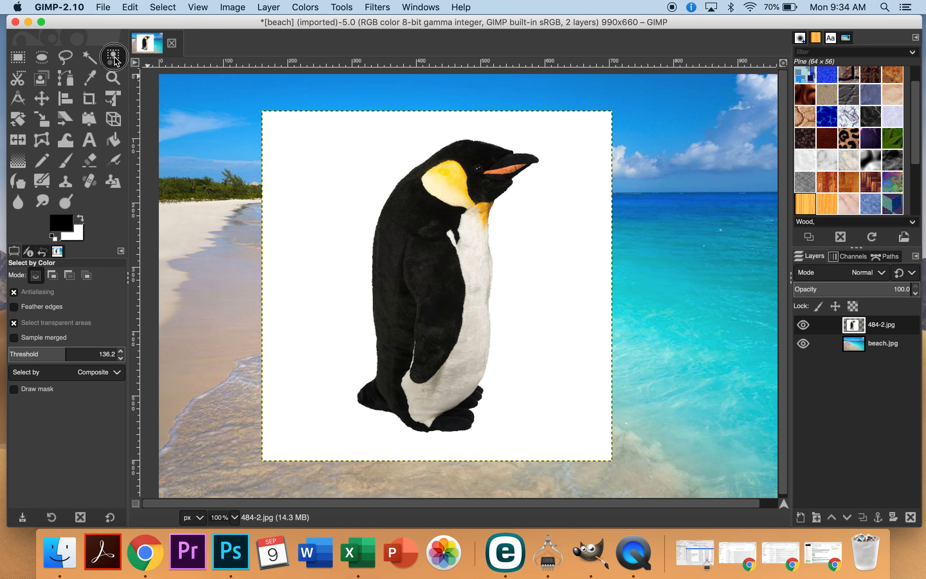
left_click(326, 177)
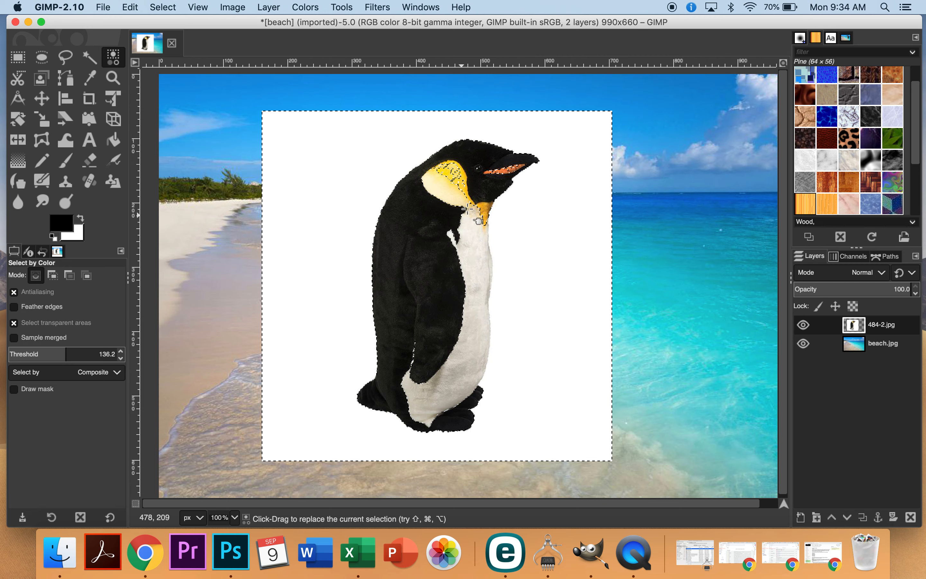
left_click(133, 8)
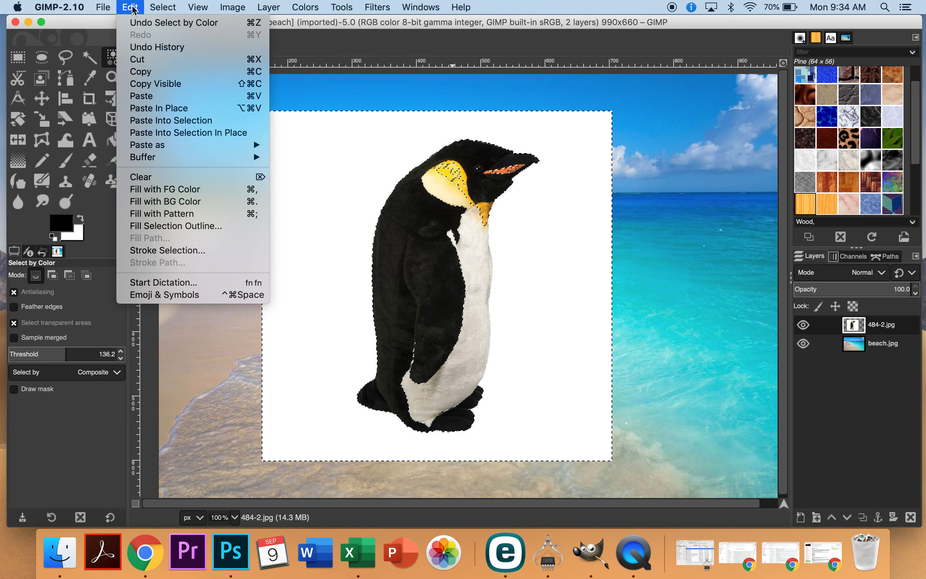
left_click(172, 23)
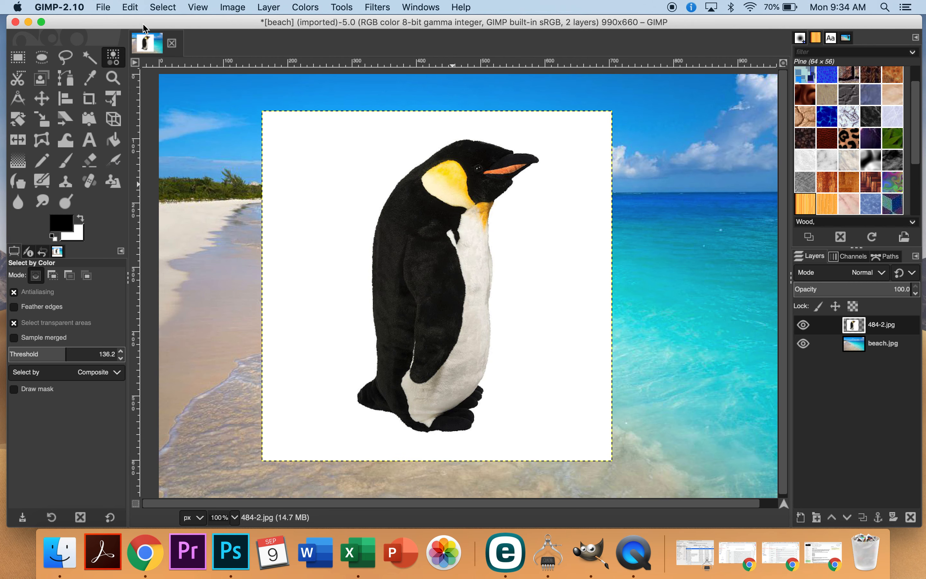
Lower the Select by Color threshold to 10.2, select the white background around the penguin, and cut it away
left_click(121, 361)
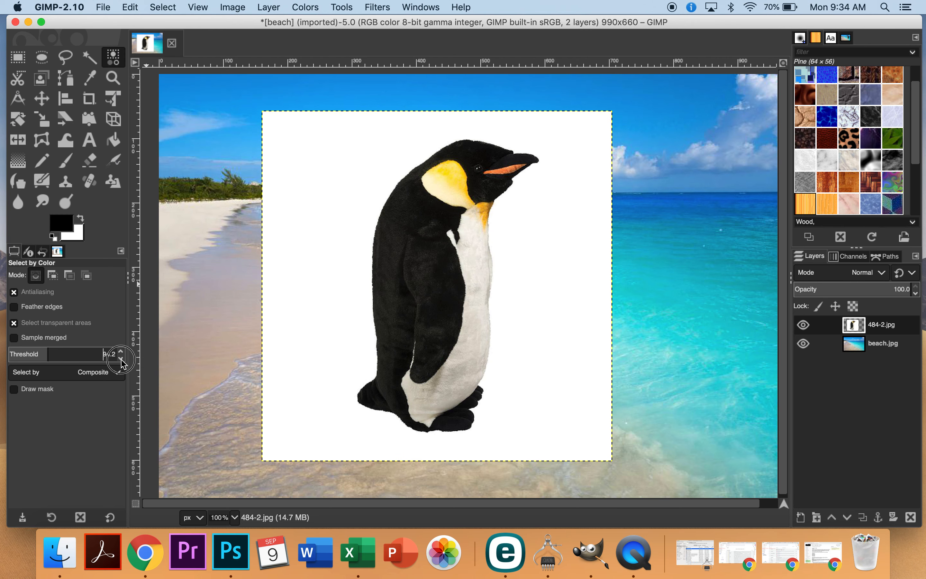
left_click(121, 359)
left_click(121, 359)
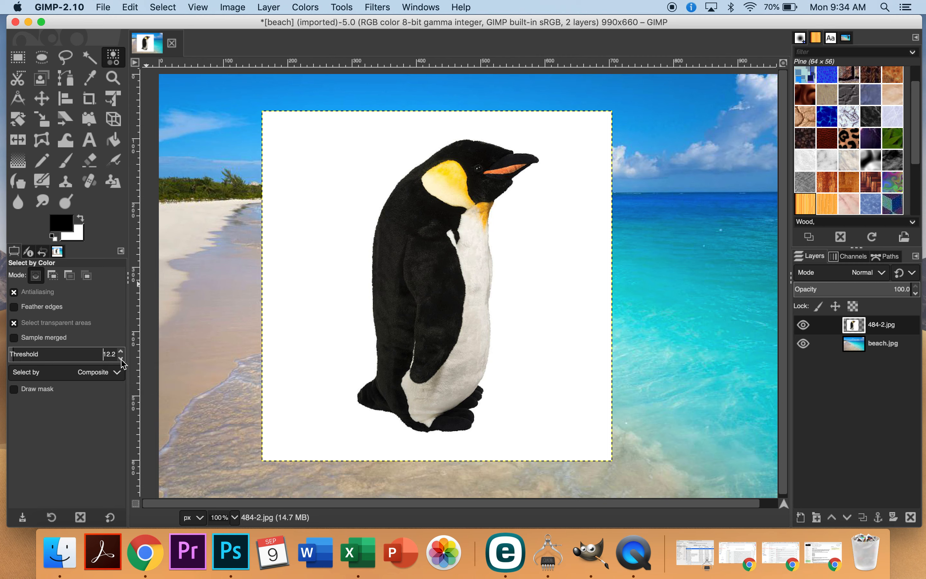
left_click(121, 360)
left_click(327, 249)
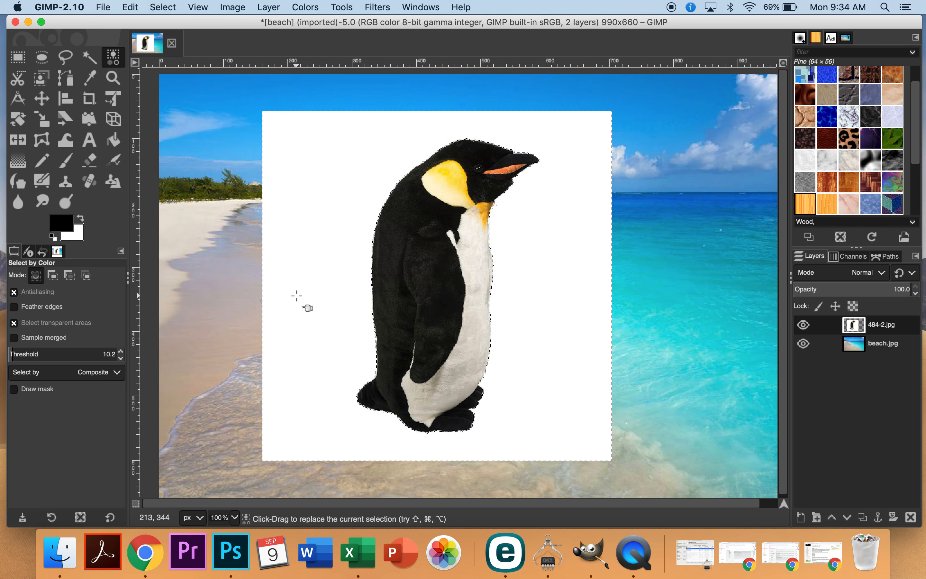
key("super+x")
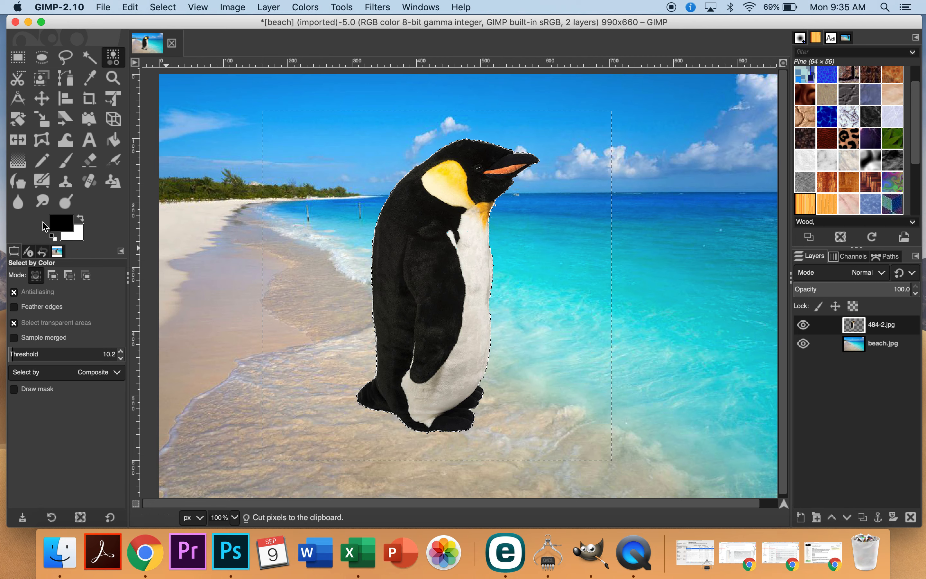
Clear the selection to examine the penguin's cut edge around its feet up close
left_click(113, 78)
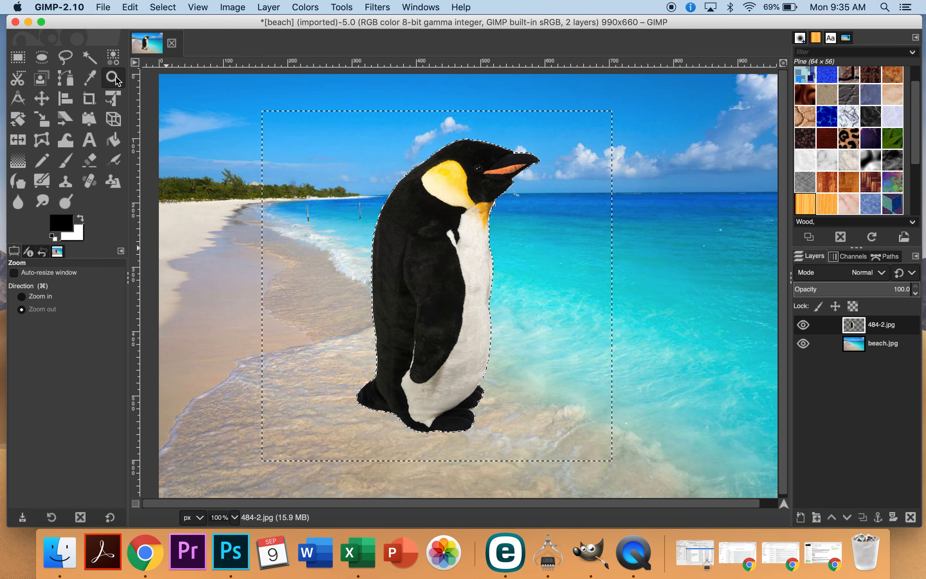
left_click(53, 297)
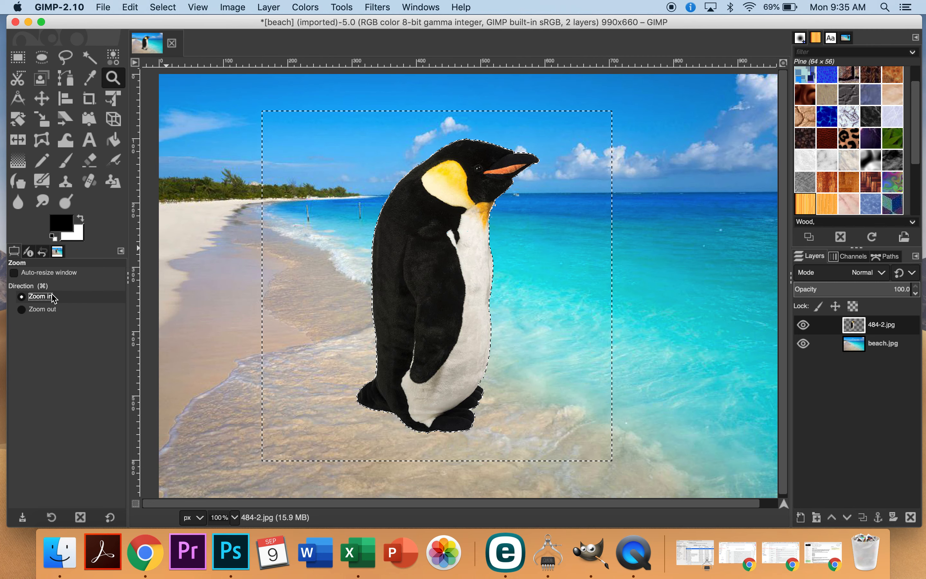
left_click(440, 357)
scroll(467, 383, "down", 3)
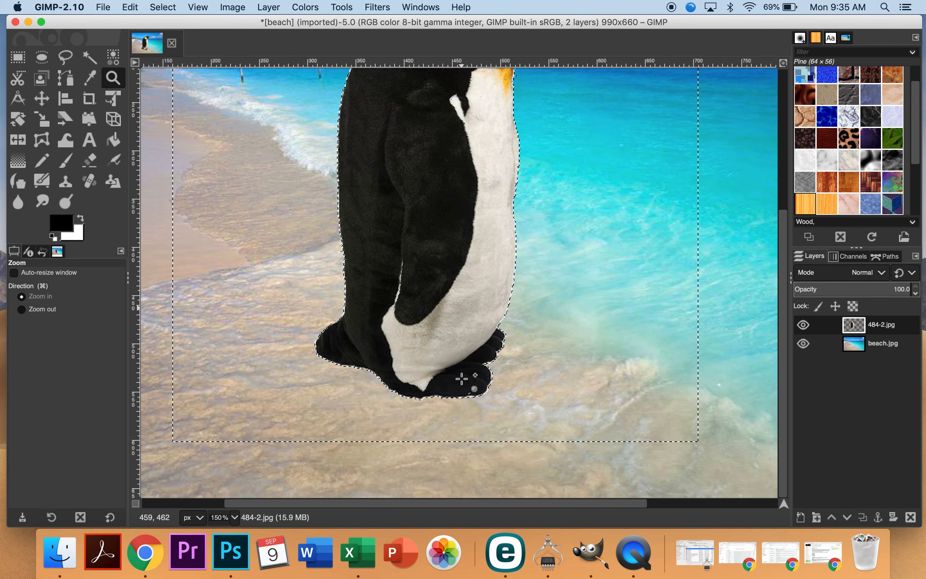
left_click(489, 390)
left_click(489, 389)
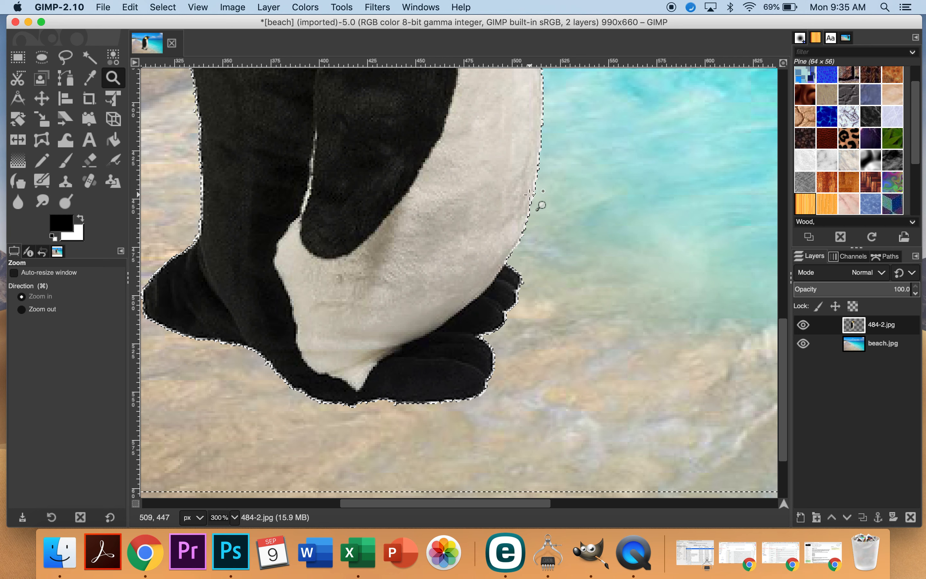
left_click(167, 12)
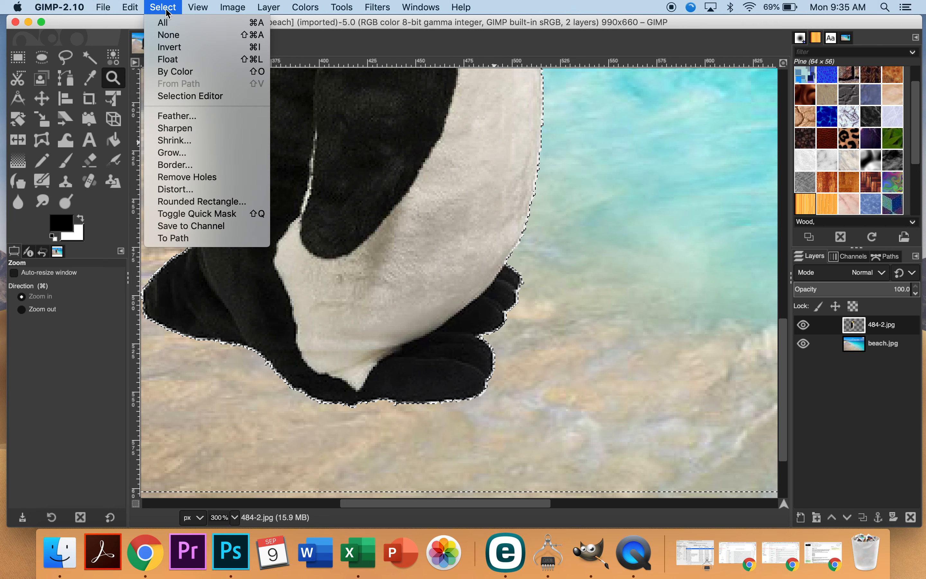
left_click(173, 39)
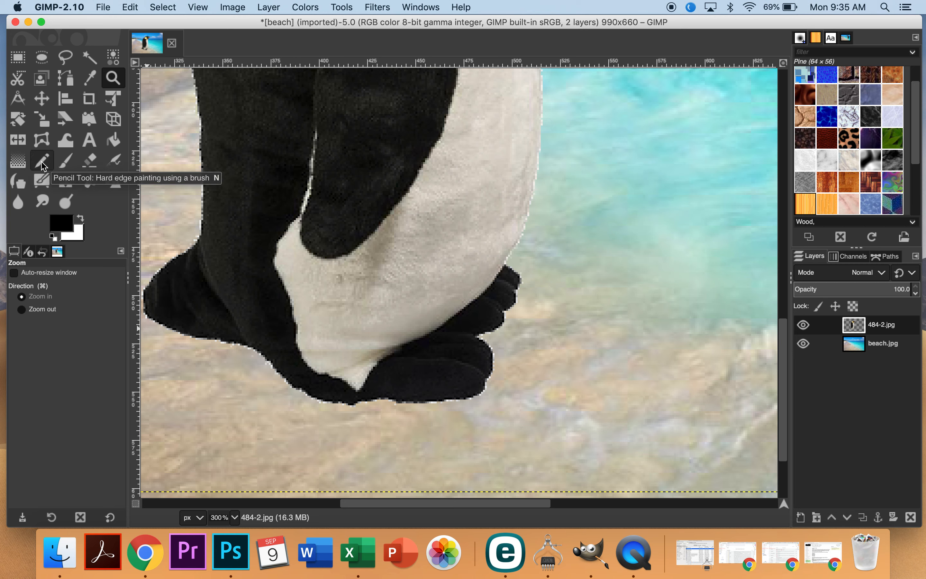
Try erasing part of the penguin's lower body with the 182-size Eraser, and undo the erasing
left_click(90, 163)
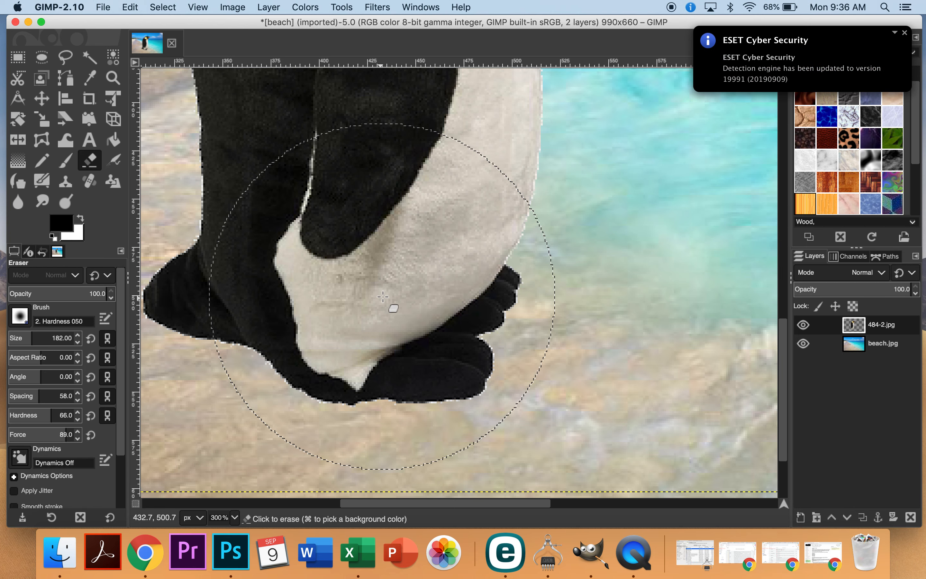
left_click(456, 269)
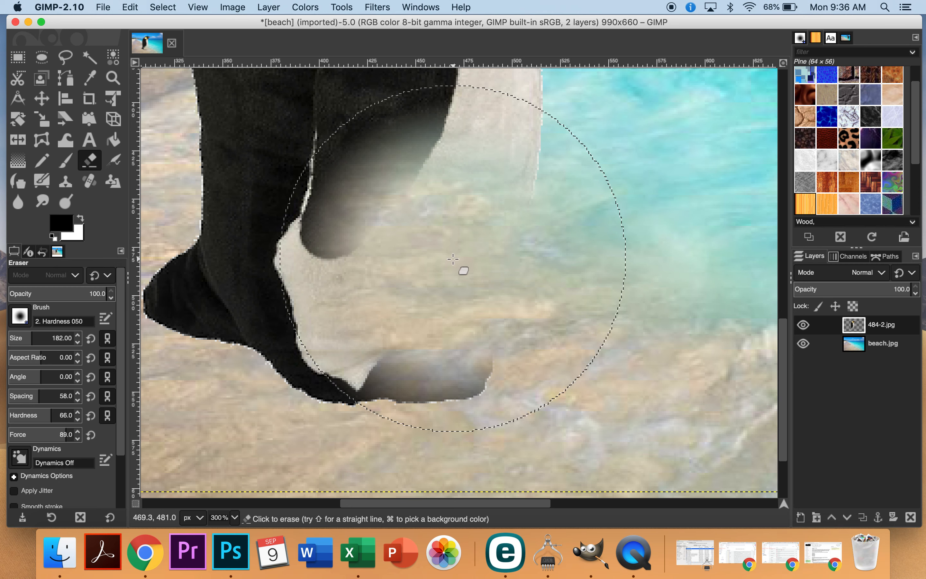
left_click(130, 8)
left_click(135, 24)
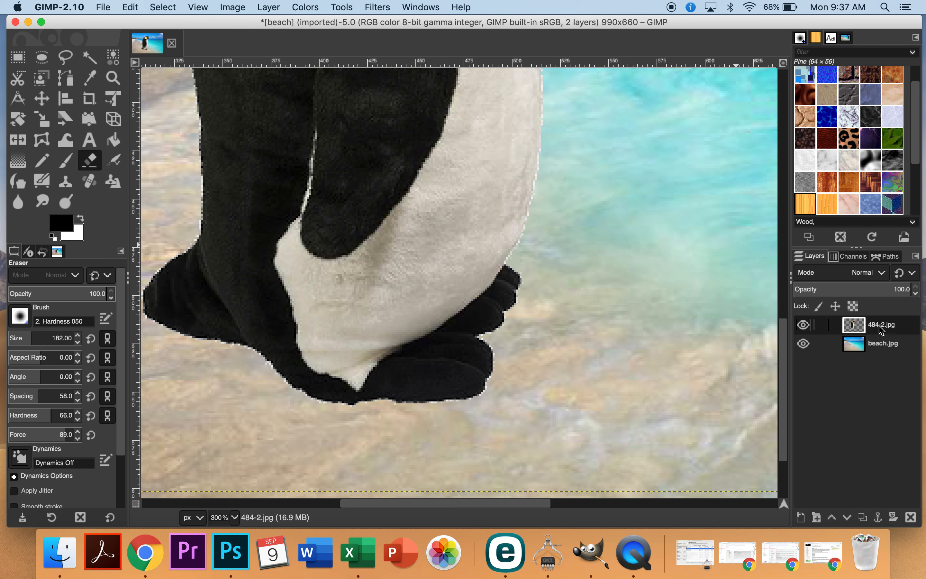
Switch the active layer between beach.jpg and 484-2.jpg, ending on 484-2.jpg
left_click(880, 346)
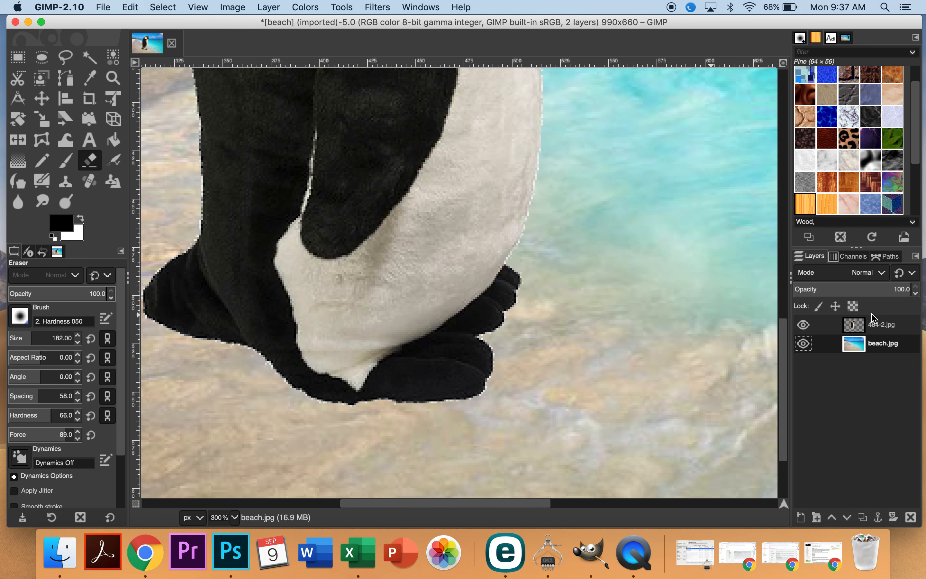
left_click(881, 325)
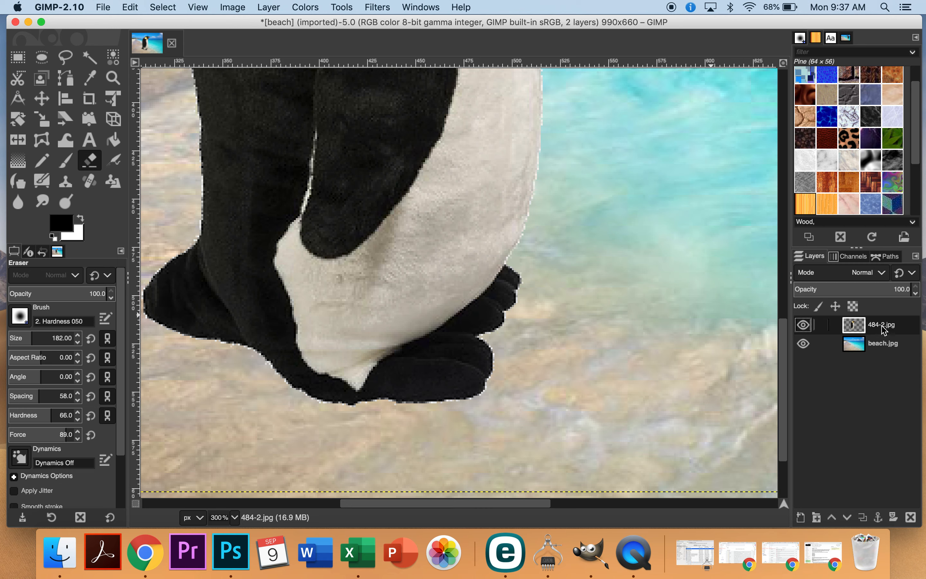
left_click(885, 343)
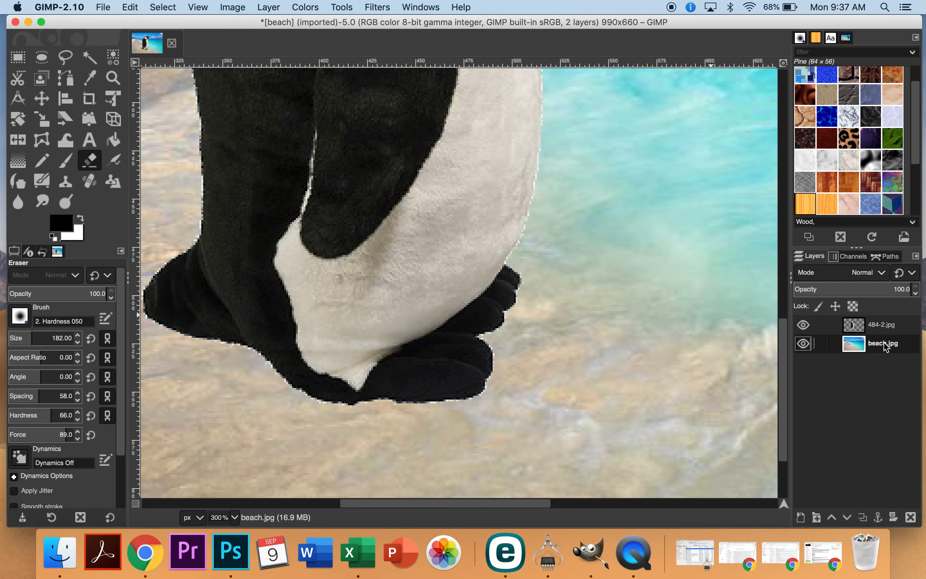
left_click(886, 329)
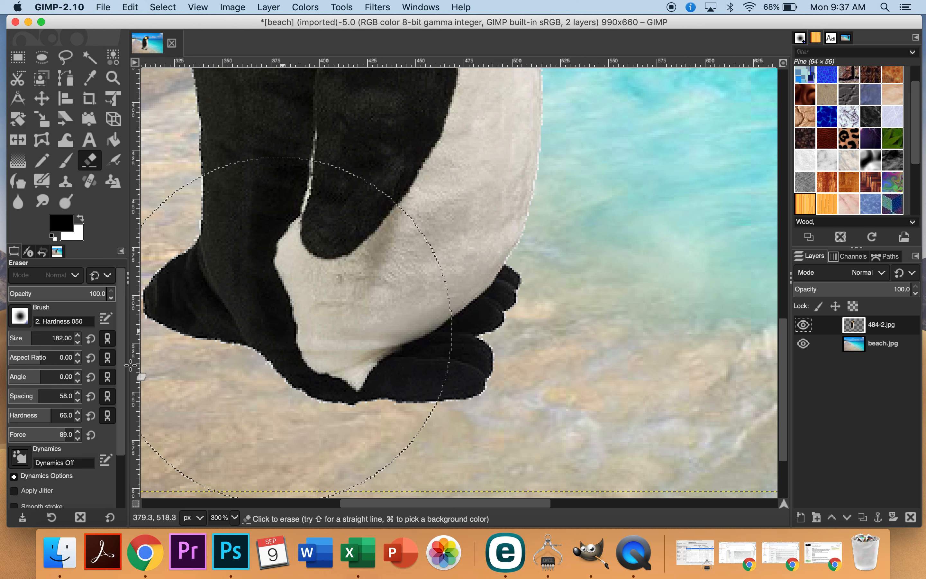
Reduce the Eraser's brush size to 5 for fine work on the penguin layer
left_click(78, 343)
left_click(78, 344)
left_click(78, 344)
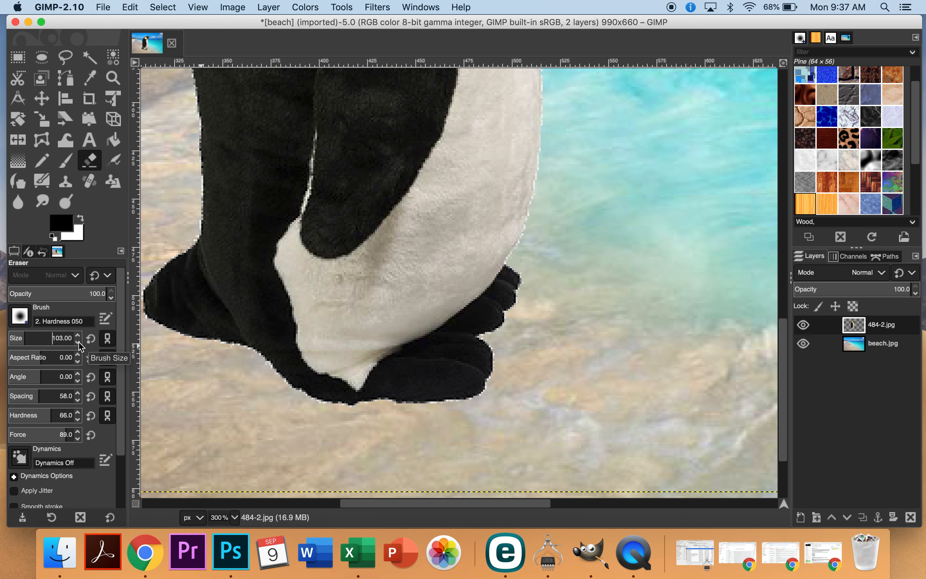
left_click_drag(40, 340, 14, 339)
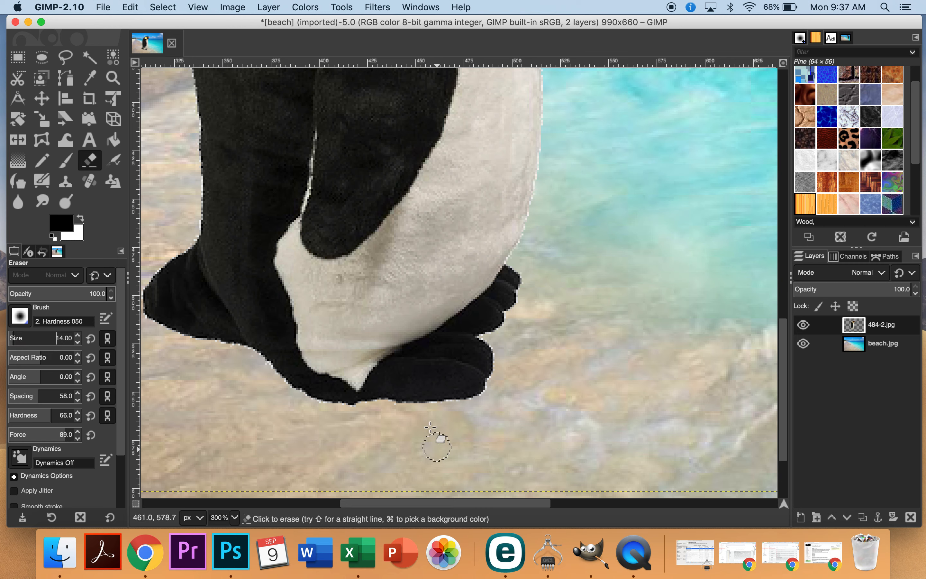
left_click(78, 341)
left_click(80, 341)
left_click(79, 342)
left_click(79, 341)
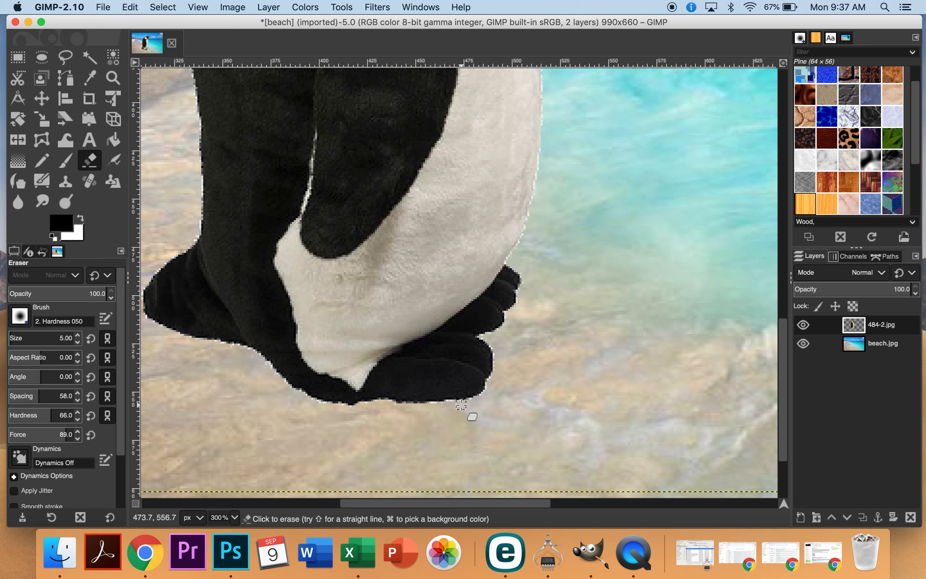
Set the Eraser hardness to 100 and erase the white fringe around the penguin's feet
left_click(78, 413)
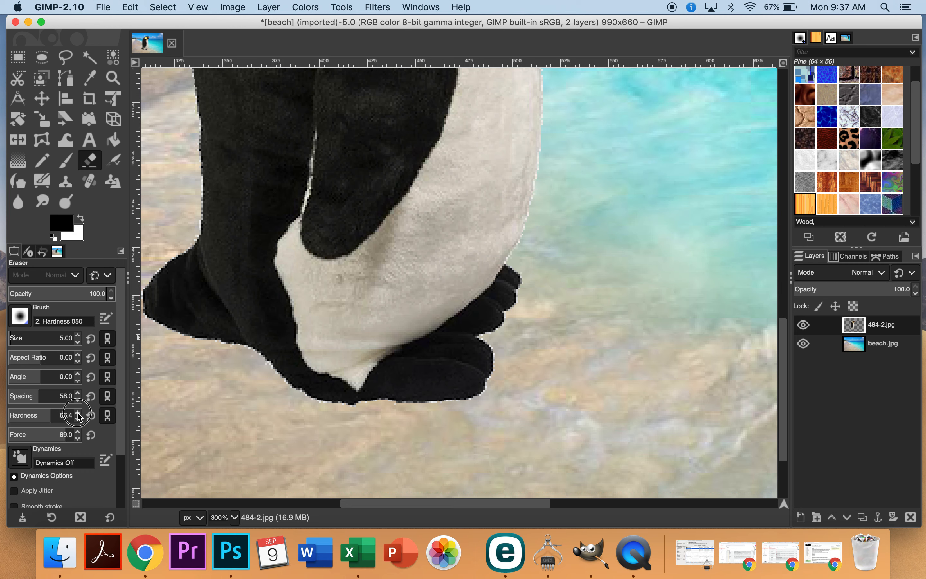
left_click_drag(53, 417, 242, 421)
left_click(77, 413)
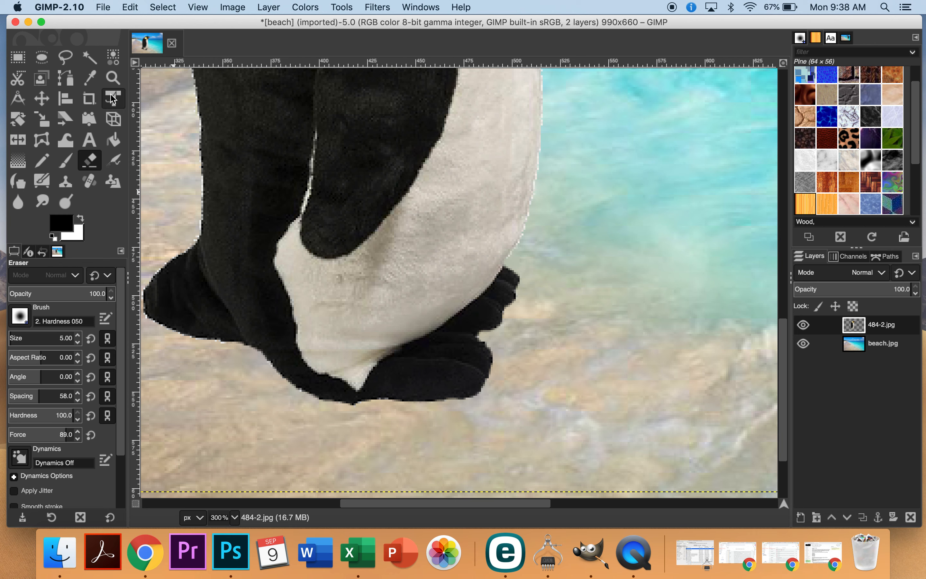
Return the view to 100% and examine the whole penguin against the beach
left_click(113, 79)
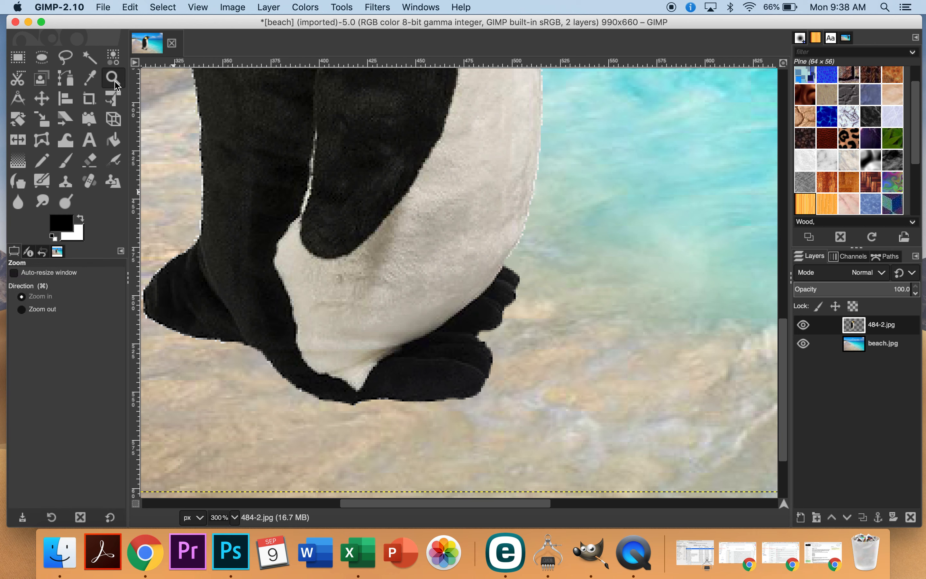
left_click(41, 309)
left_click(447, 268)
left_click(447, 268)
left_click(445, 265)
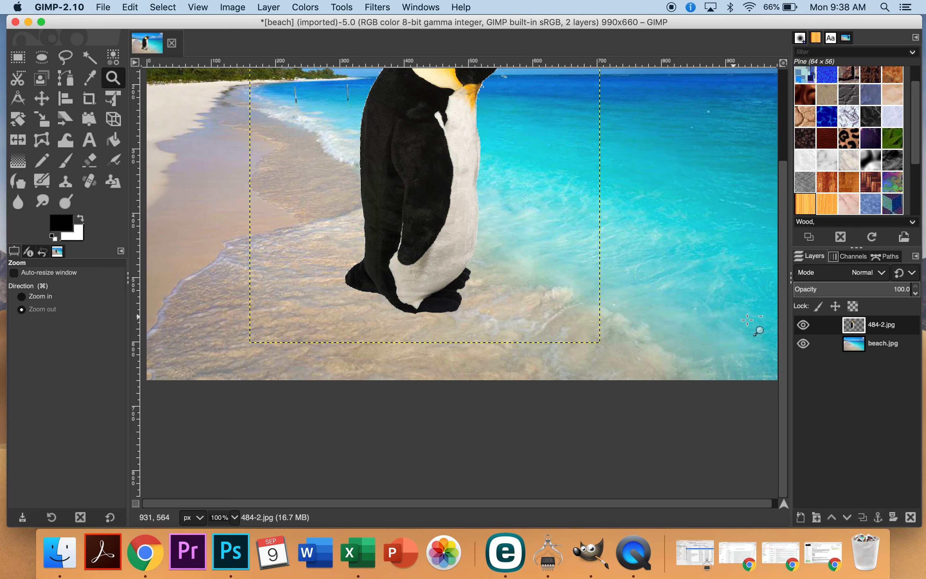
left_click_drag(783, 334, 777, 254)
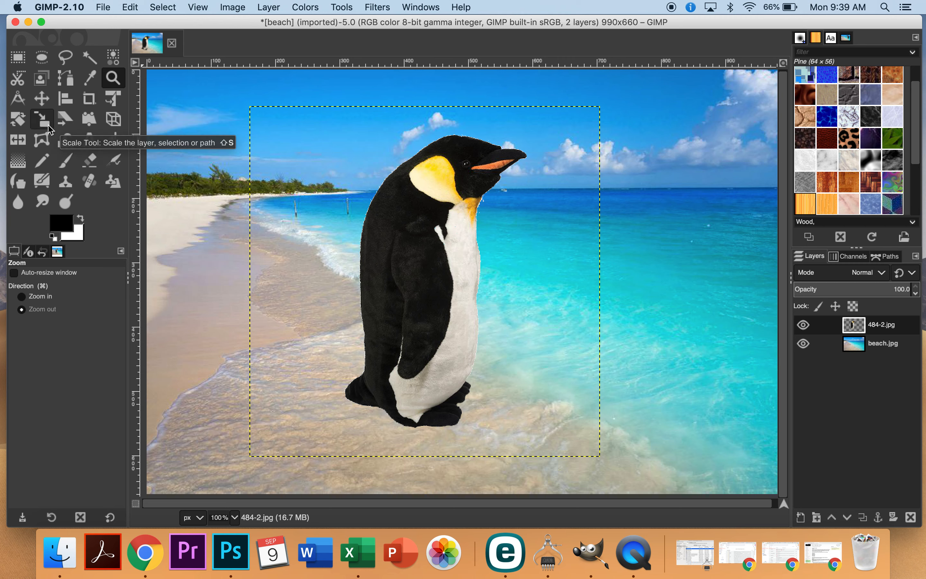
left_click(113, 100)
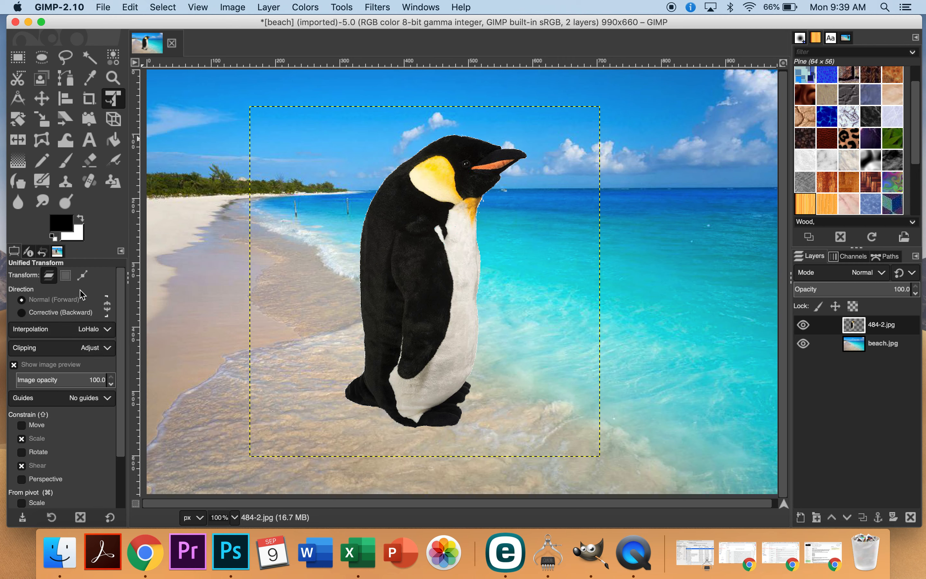
scroll(73, 434, "down", 3)
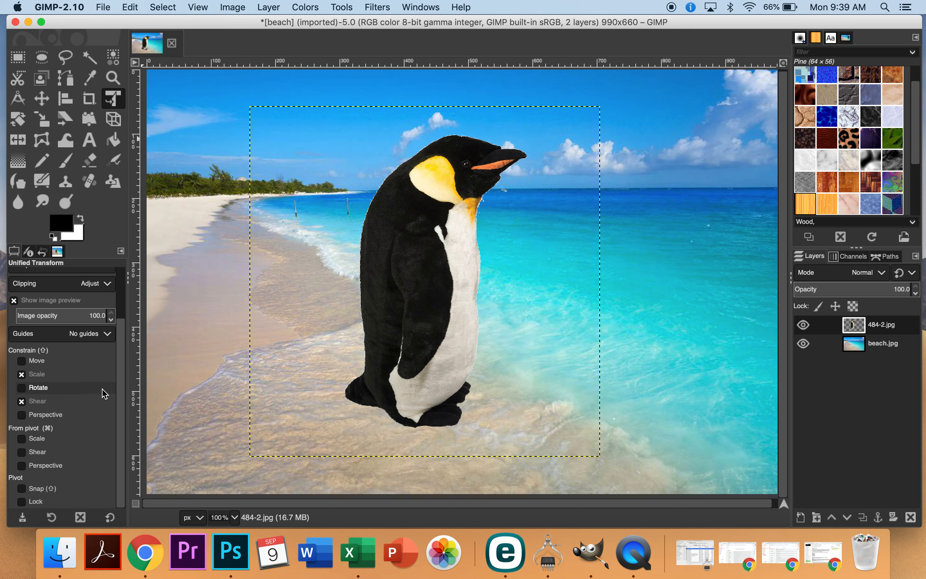
left_click(108, 284)
left_click(110, 287)
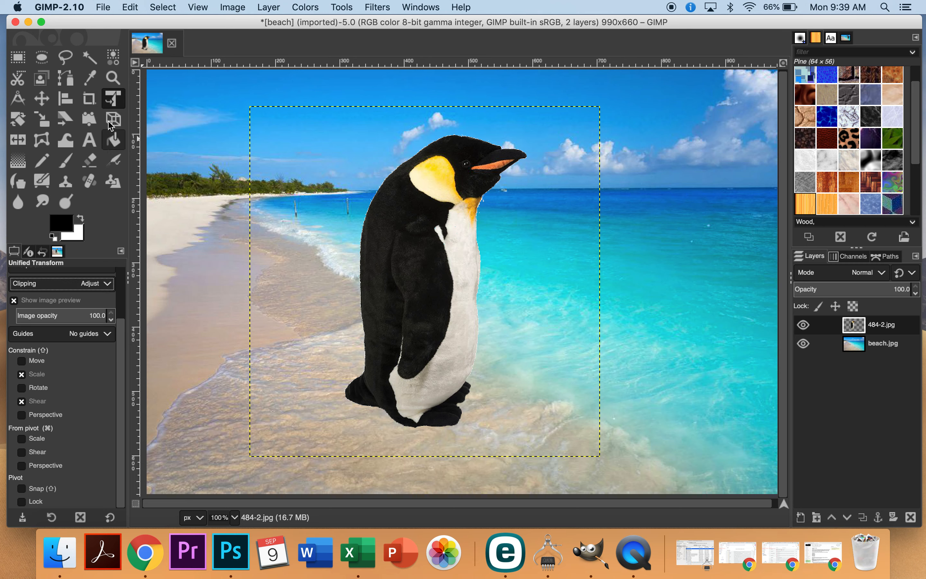
Try rotating the penguin layer by about -2.56 degrees around its center, and cancel the rotation
left_click(20, 123)
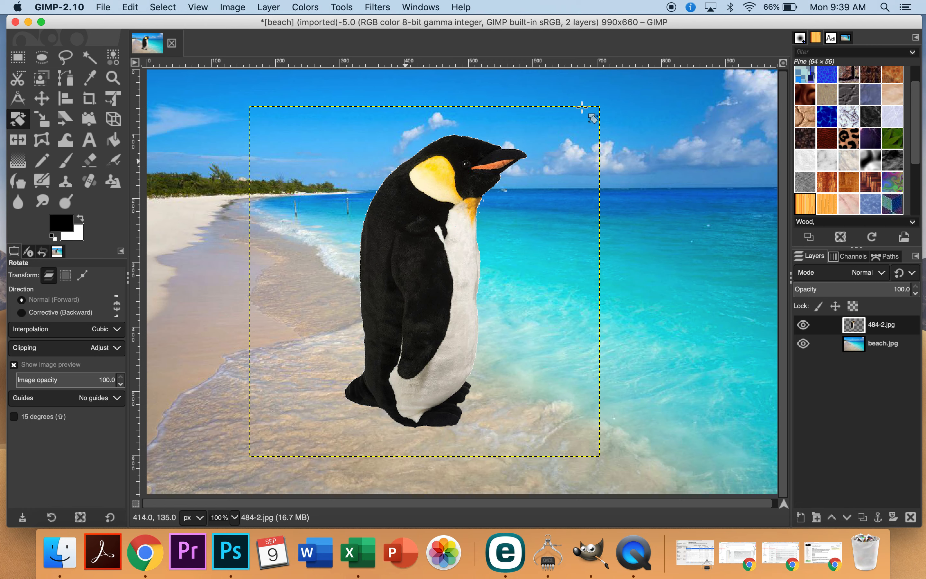
left_click_drag(585, 135, 555, 133)
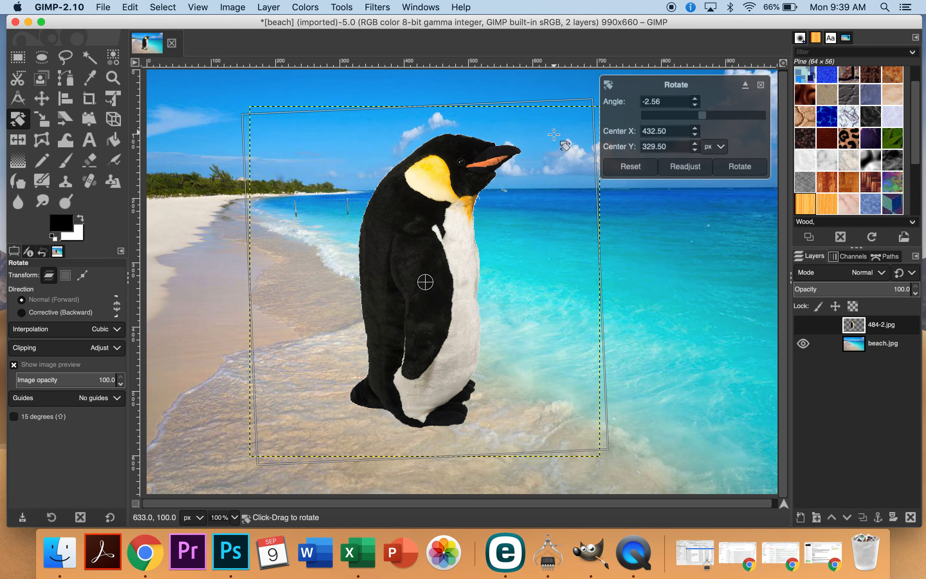
left_click(761, 85)
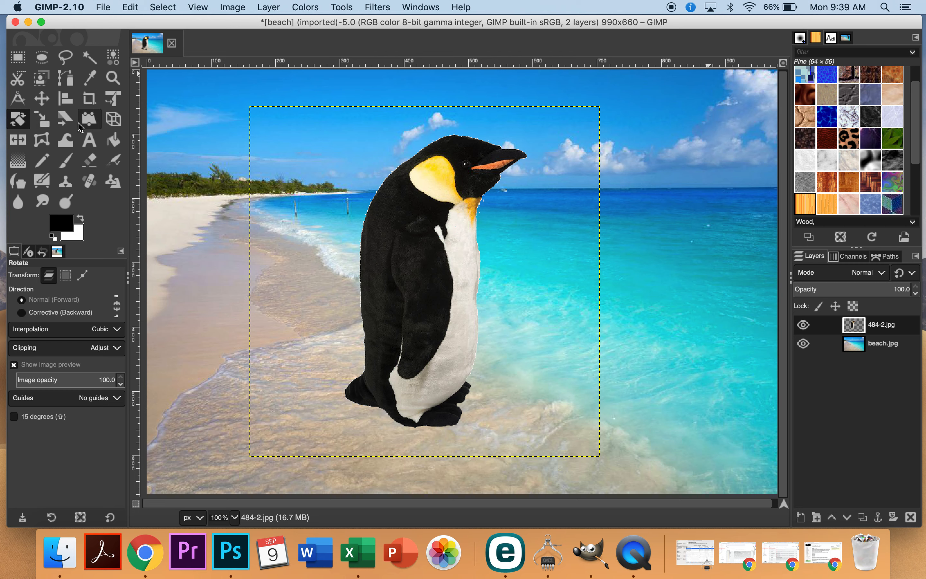
Flip the penguin layer horizontally, and try a vertical flip and reverse it
left_click(23, 143)
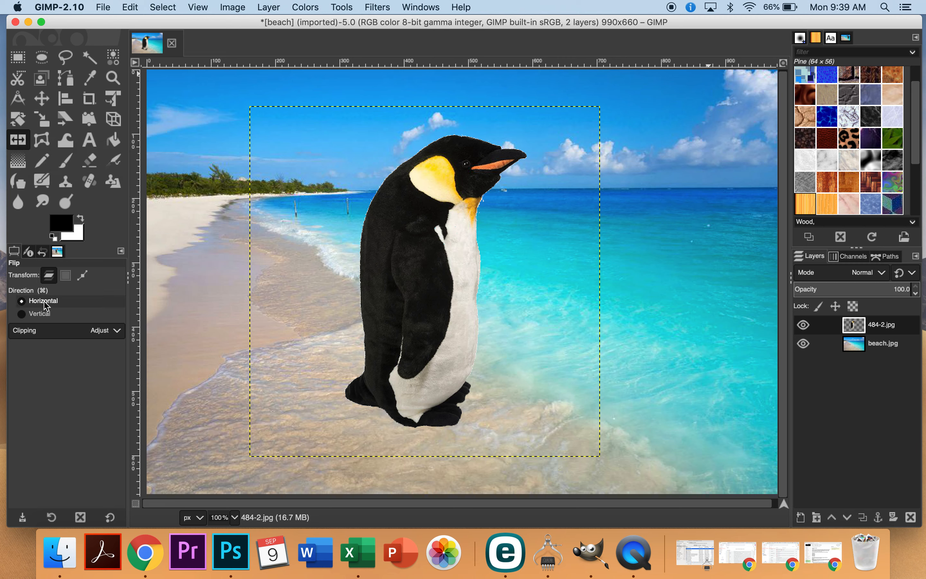
left_click(317, 272)
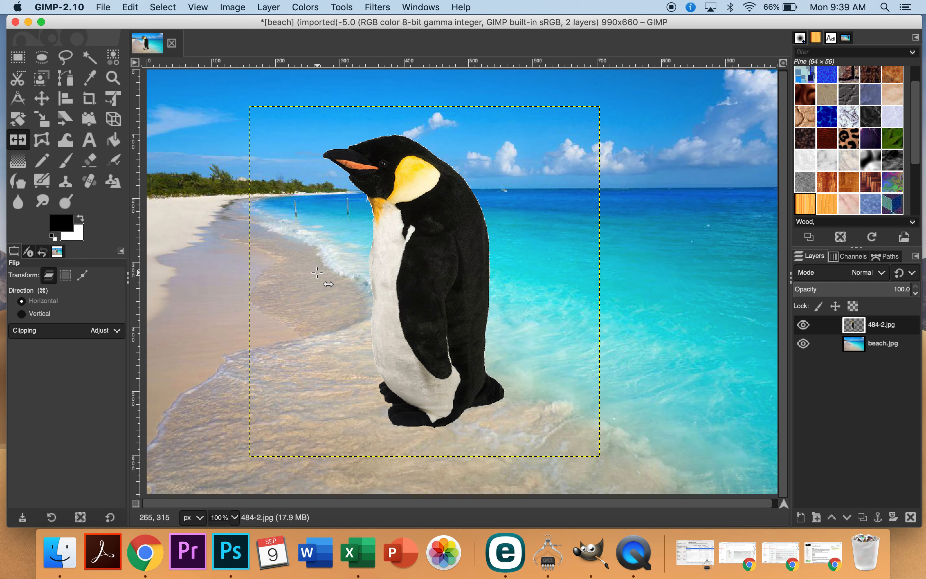
left_click(21, 313)
left_click(338, 277)
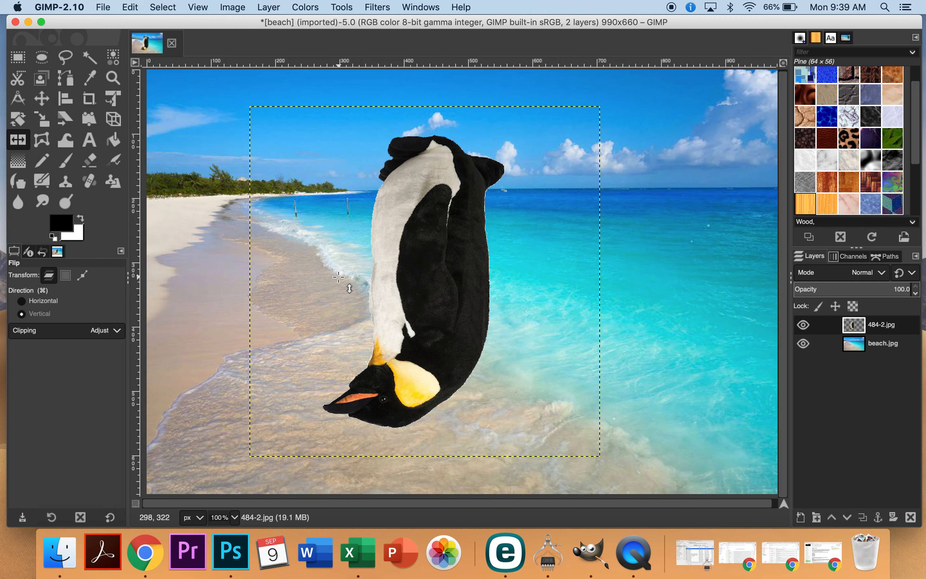
left_click(338, 277)
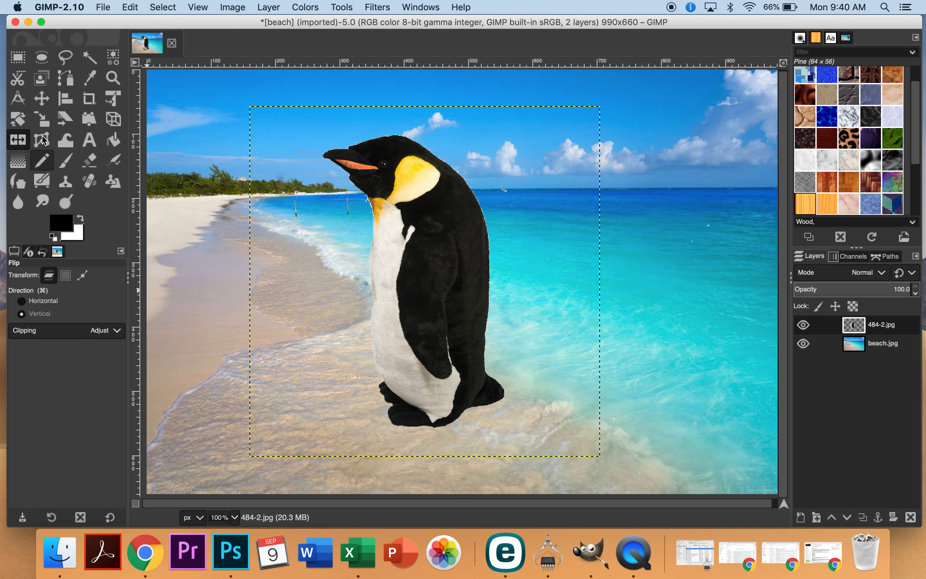
Move the penguin layer over the water on the right side of the photo and scale it proportionally to 427 × 427 px
left_click(41, 106)
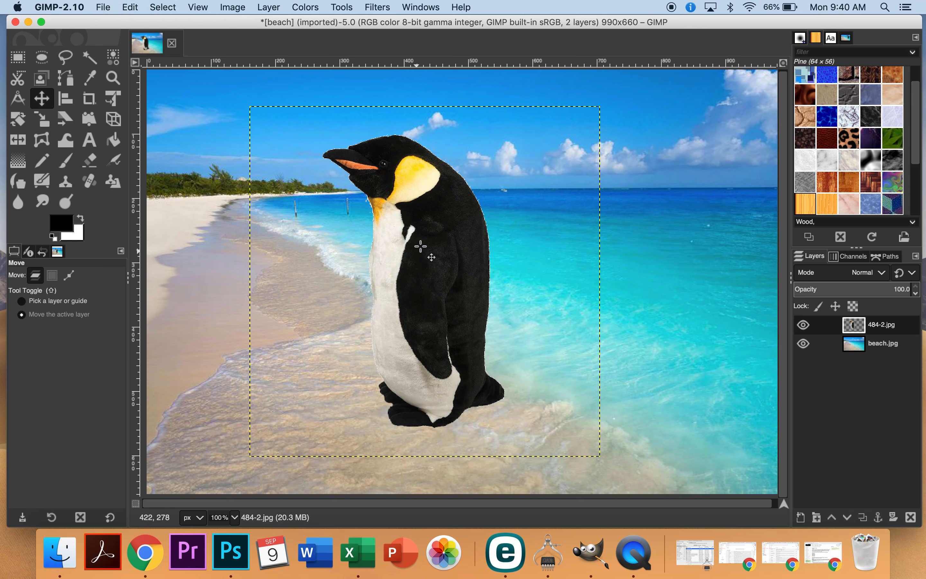
left_click_drag(421, 245, 605, 193)
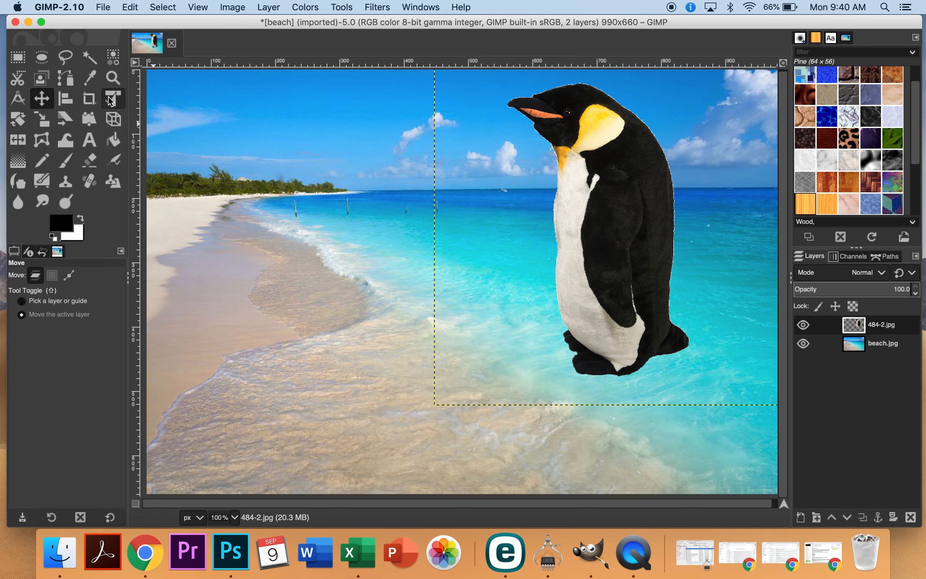
left_click(54, 120)
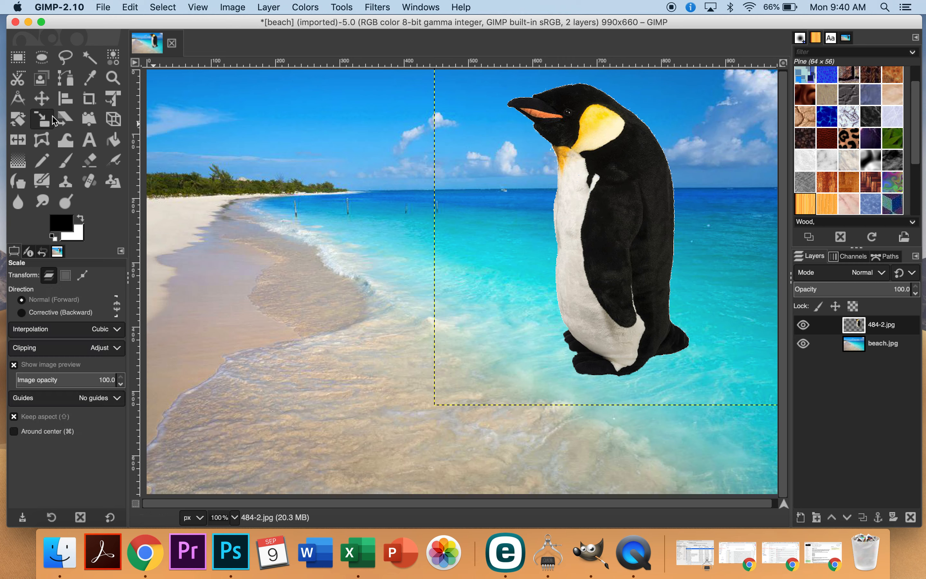
left_click(466, 379)
left_click_drag(466, 380, 502, 362)
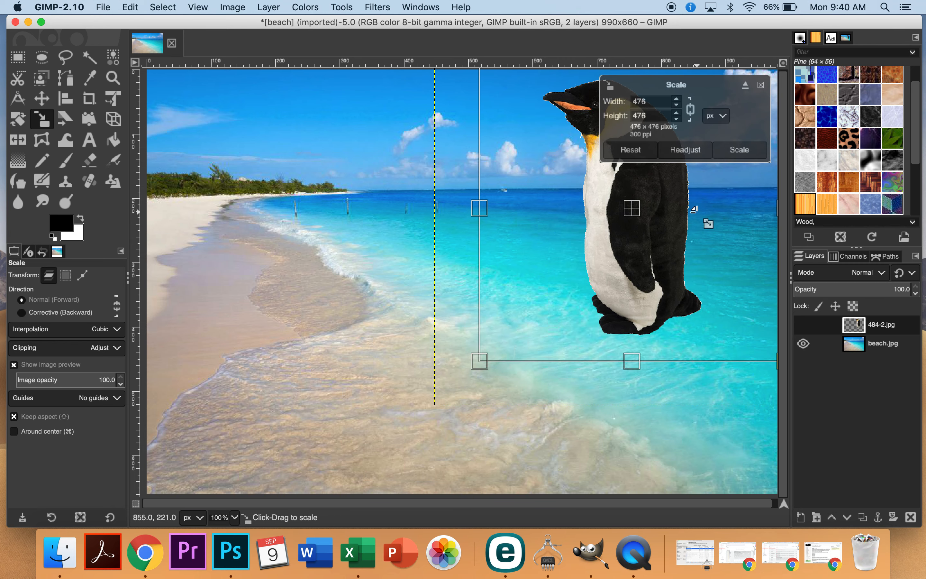
left_click(761, 86)
left_click_drag(467, 368, 523, 273)
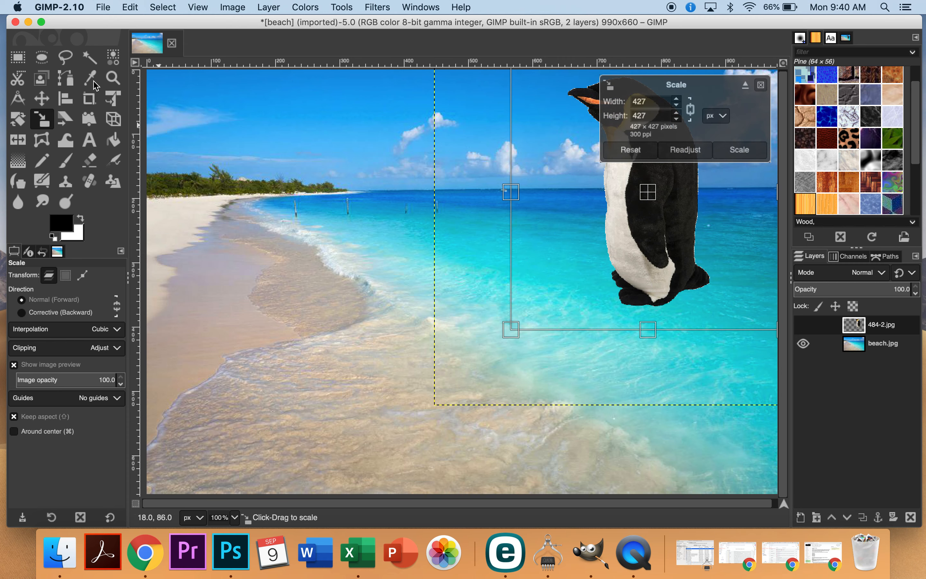
left_click(42, 101)
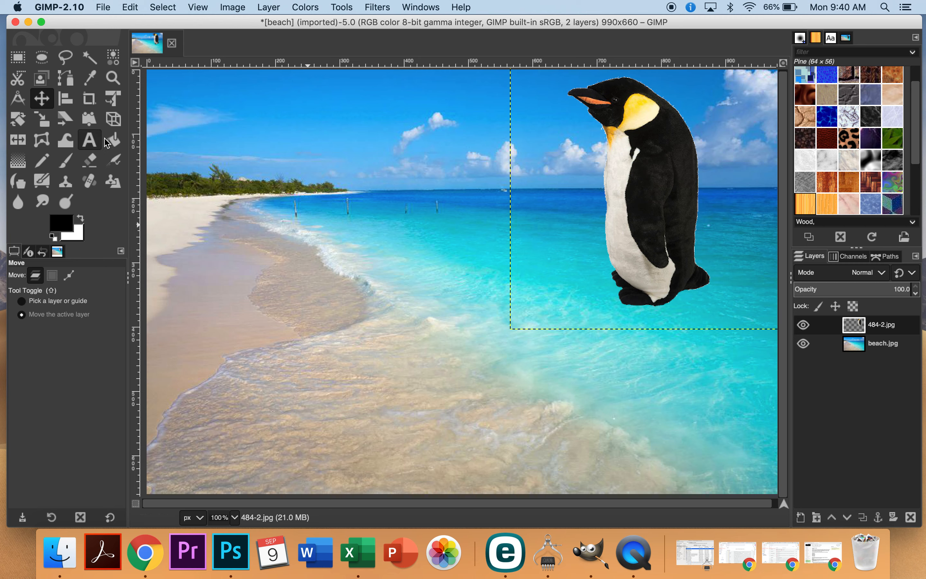
Reduce the Eraser's hardness to 81.1 for softer edges
left_click(92, 167)
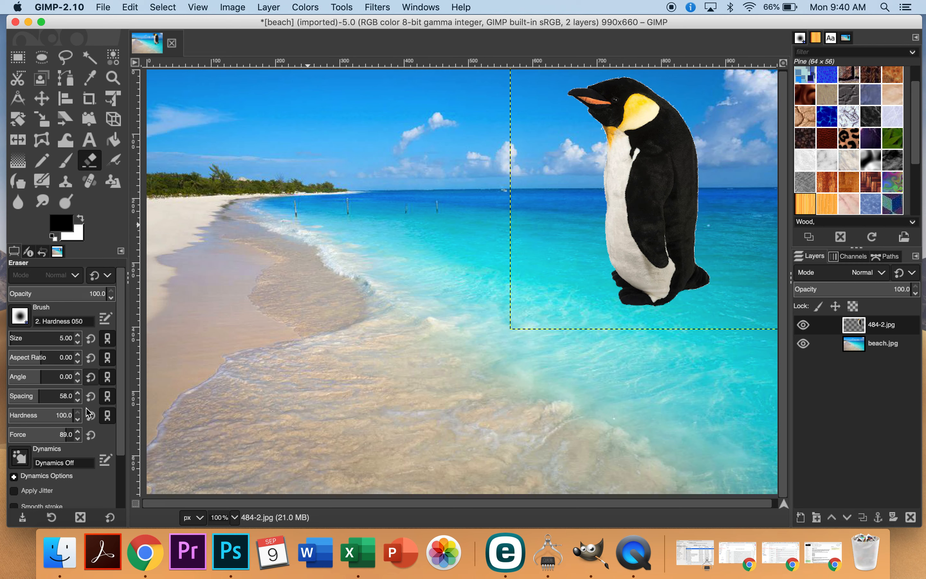
left_click(78, 419)
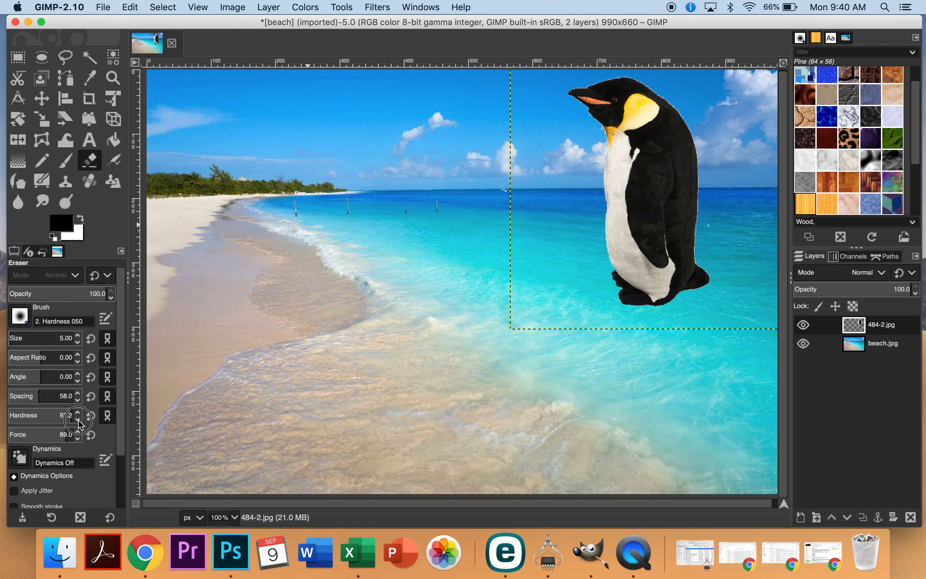
left_click(78, 420)
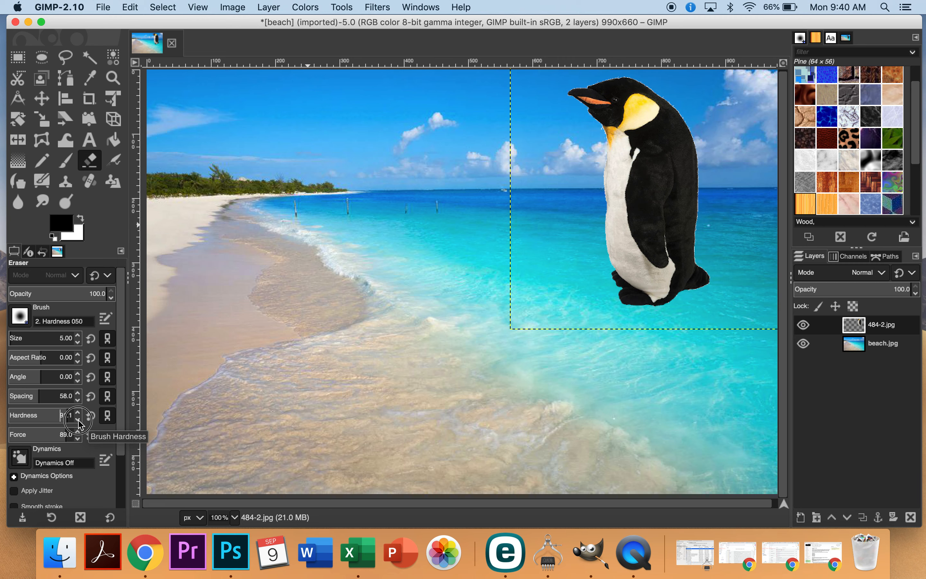
left_click(79, 419)
left_click(78, 420)
left_click(78, 419)
Set the Eraser's opacity to 76 and its brush size to 95
left_click(112, 299)
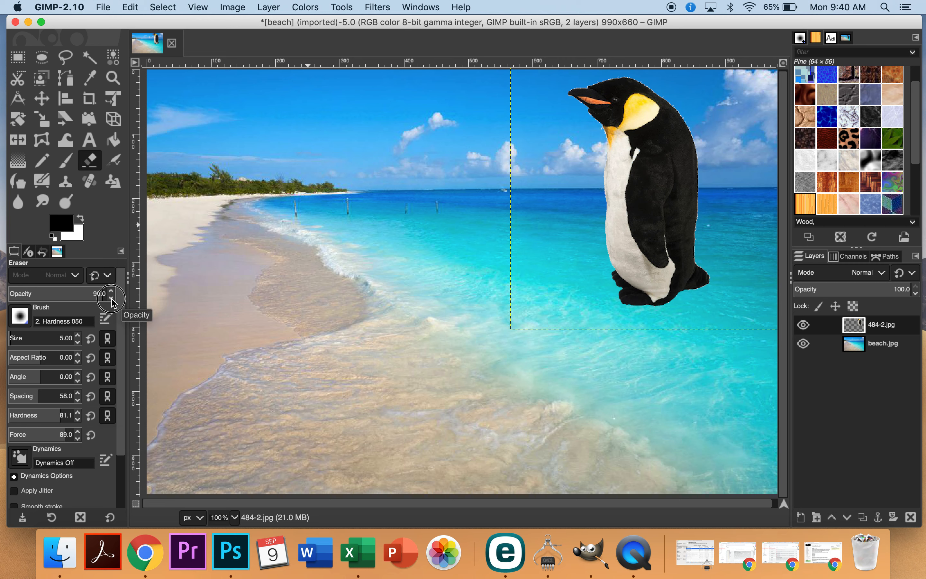
left_click(112, 298)
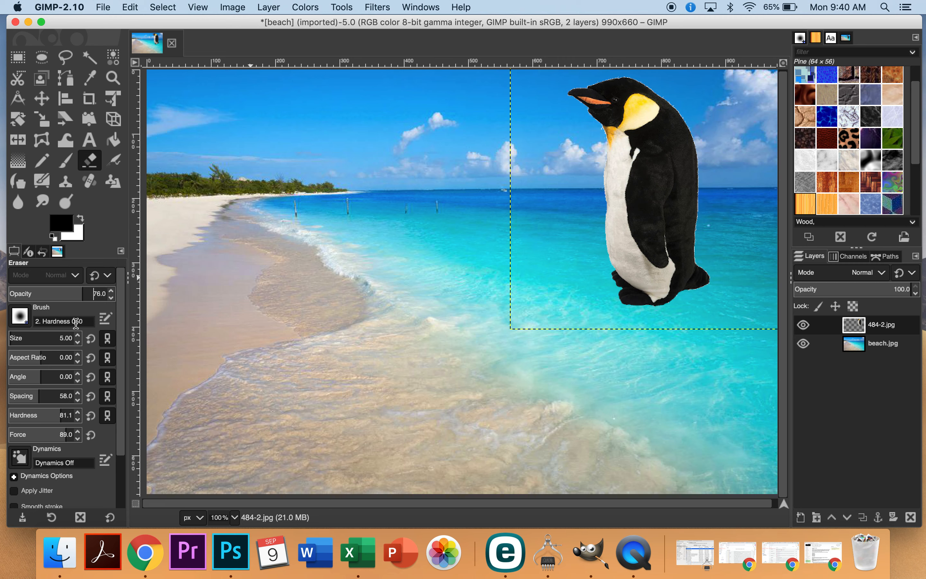
left_click(79, 336)
left_click(78, 336)
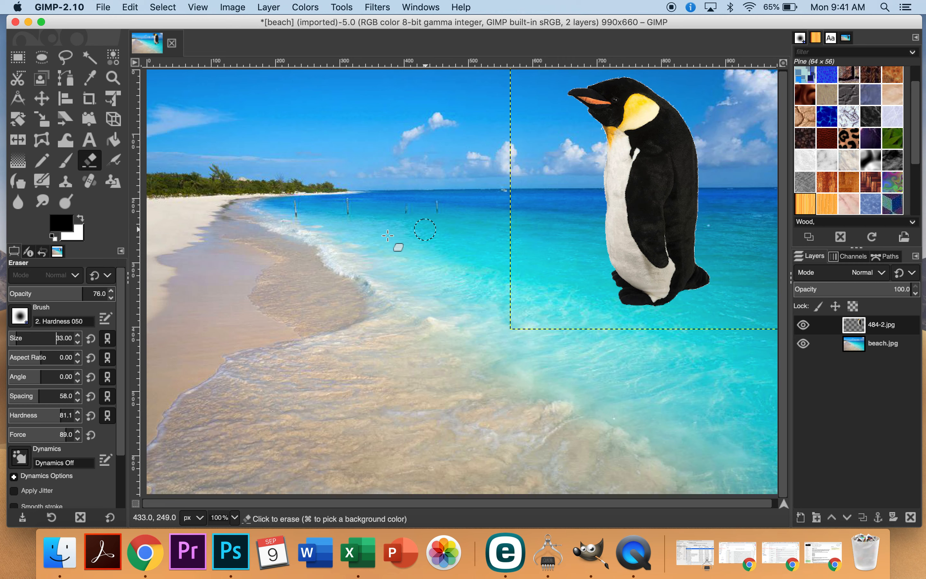
left_click(78, 336)
left_click(80, 335)
left_click(80, 336)
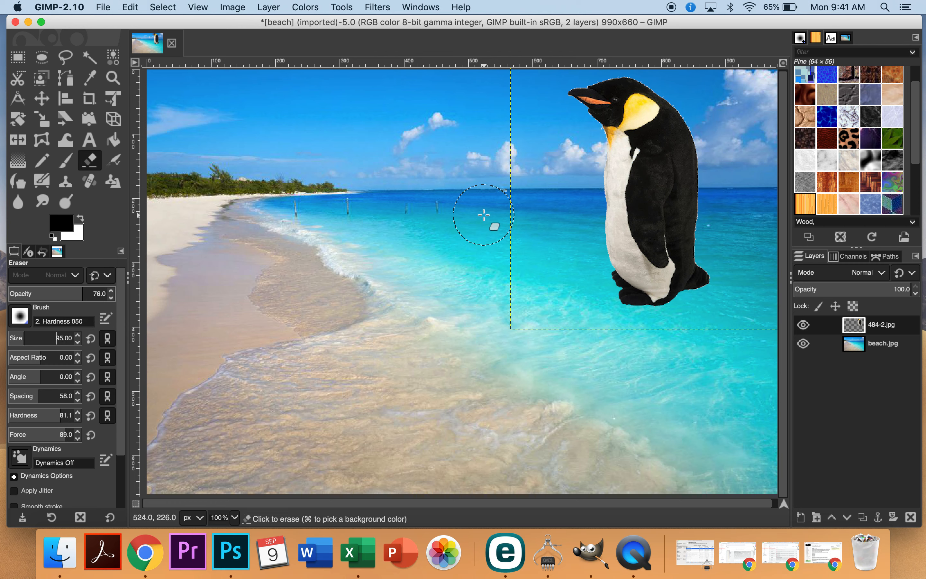
Softly erase the penguin's feet and tail so its lower body fades into the water
left_click(624, 315)
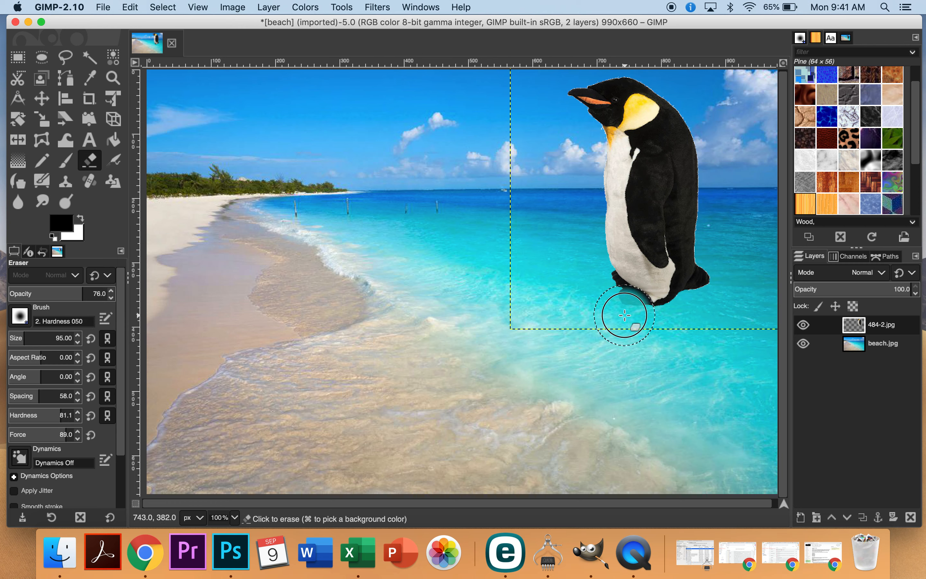
left_click(648, 311)
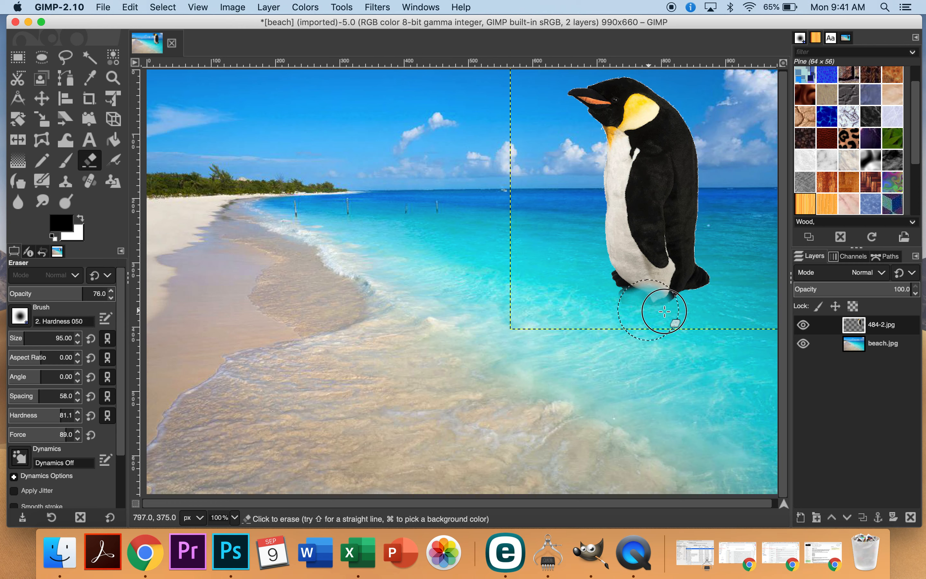
left_click(684, 314)
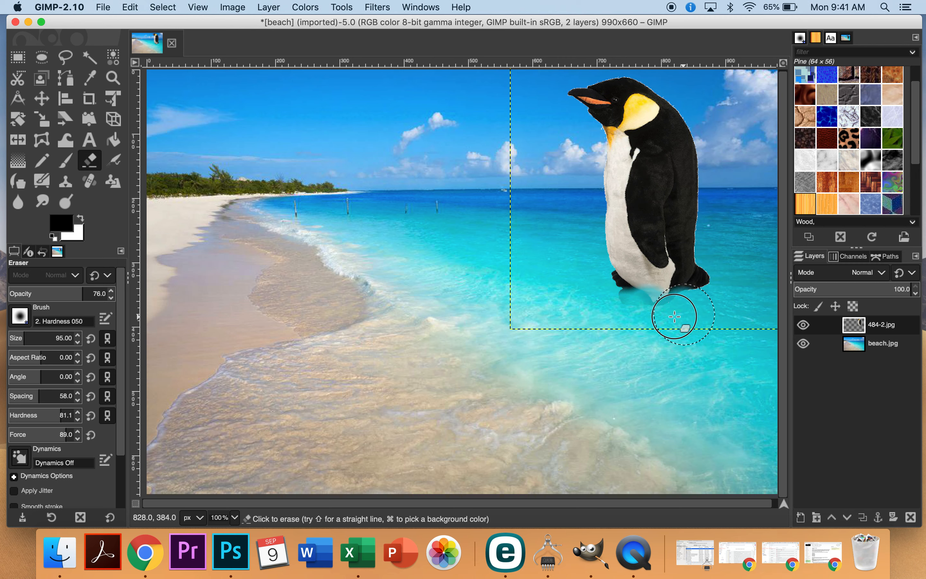
left_click(628, 305)
left_click(597, 297)
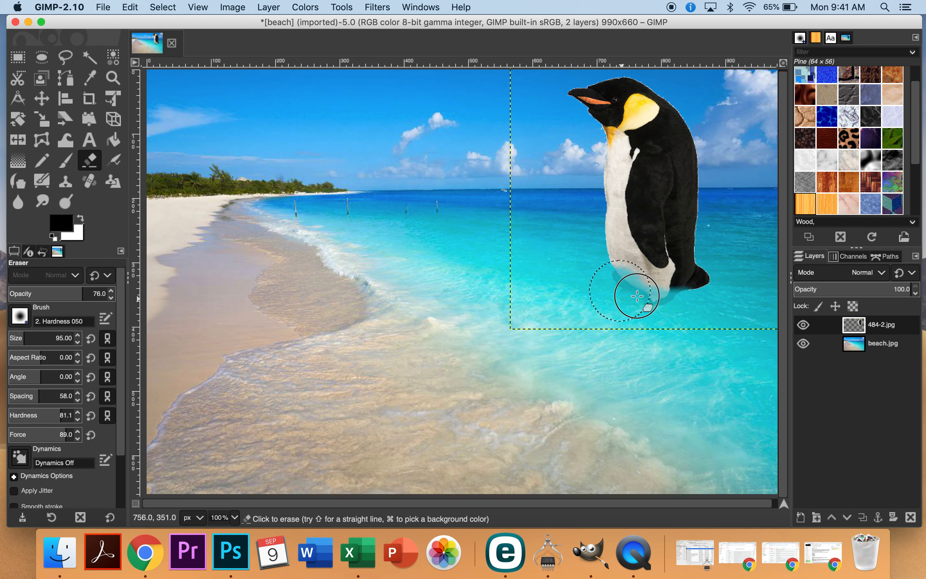
left_click(688, 295)
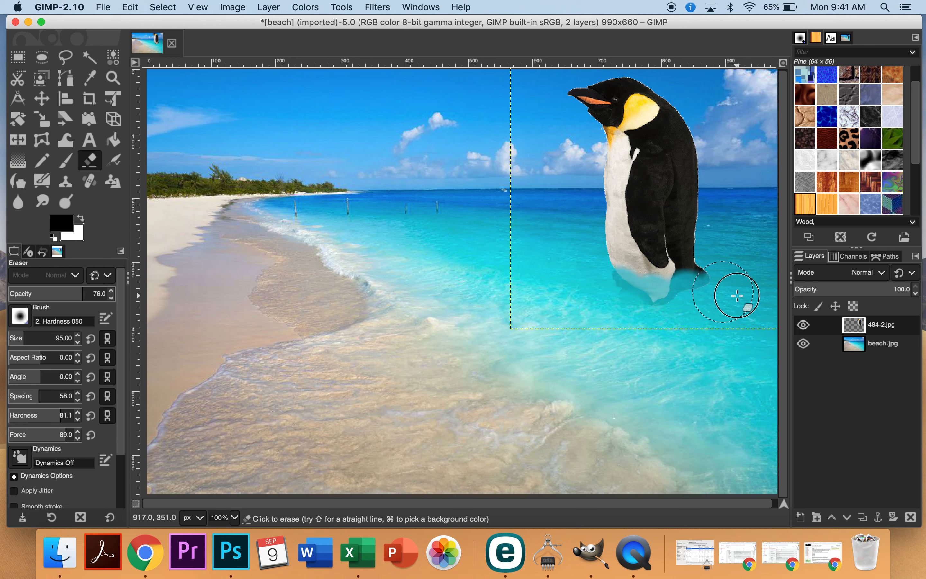
left_click(675, 305)
left_click(674, 305)
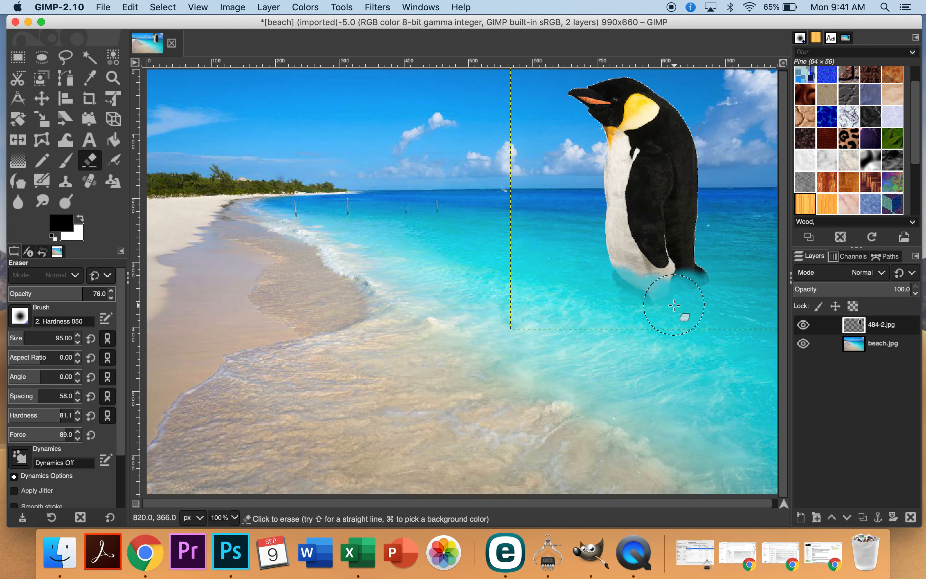
left_click(668, 303)
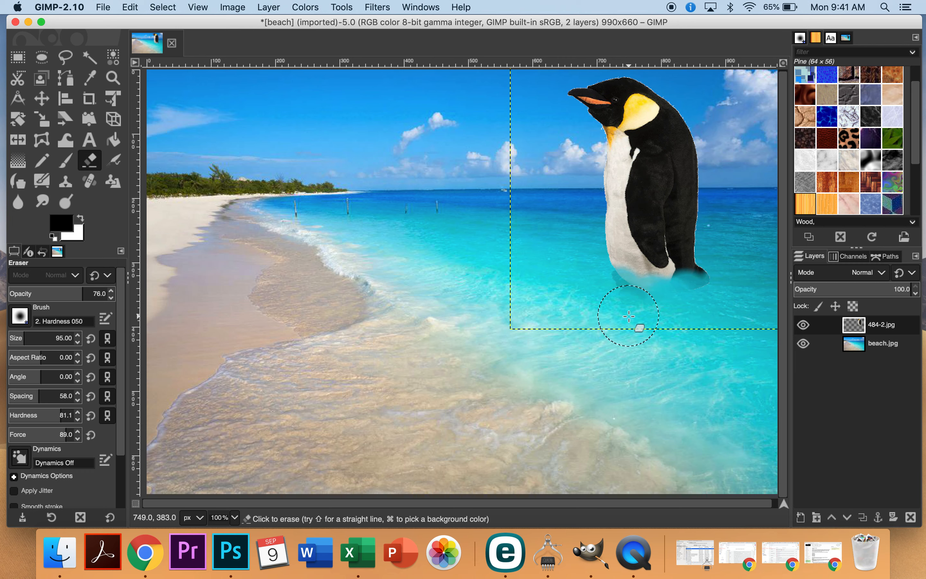
left_click(727, 296)
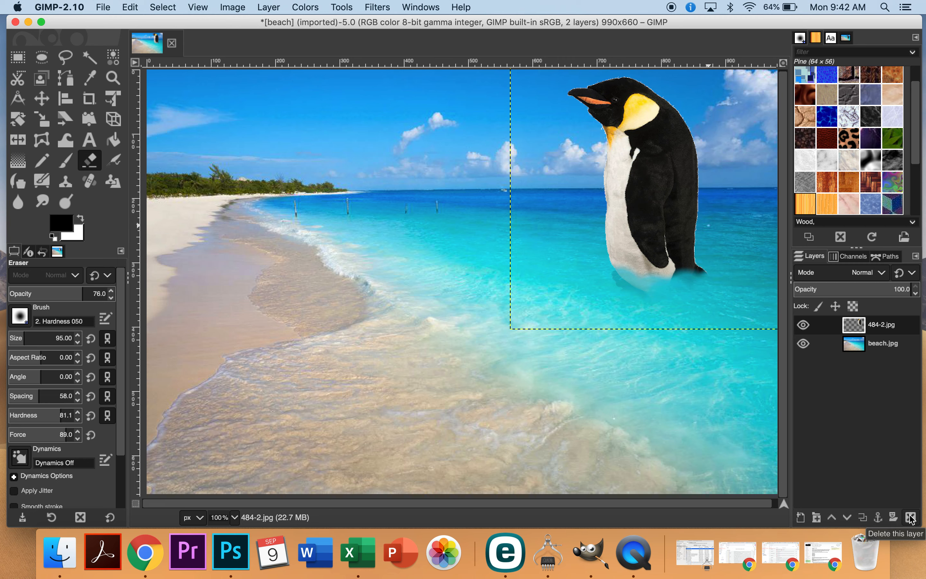
Hide and show the 484-2.jpg layer, and move the beach.jpg layer above it in the stack
left_click(804, 325)
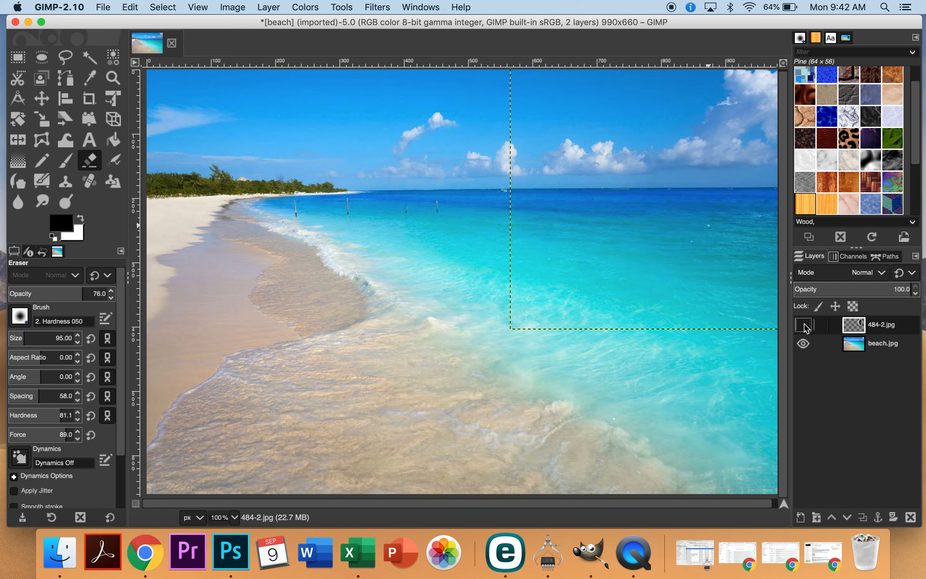
left_click(803, 325)
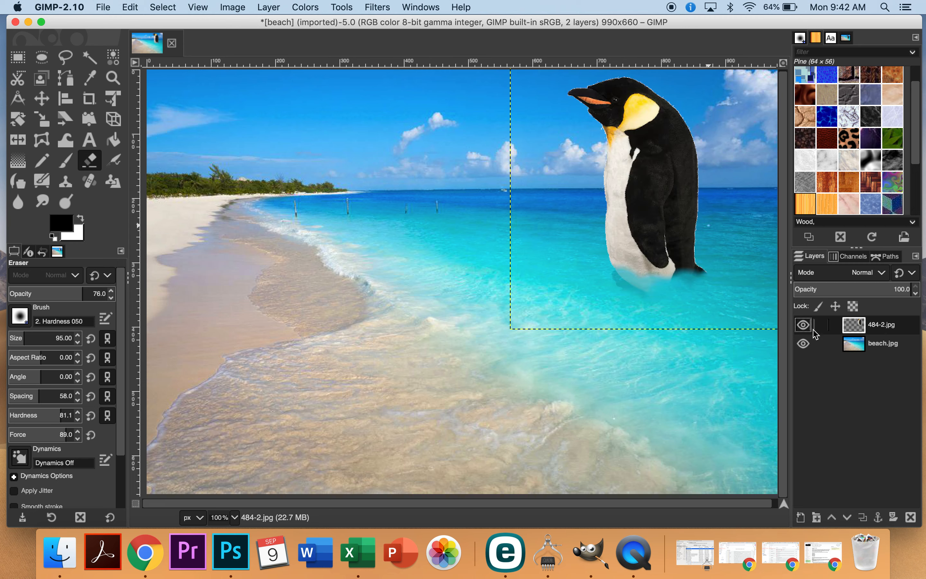
left_click(882, 347)
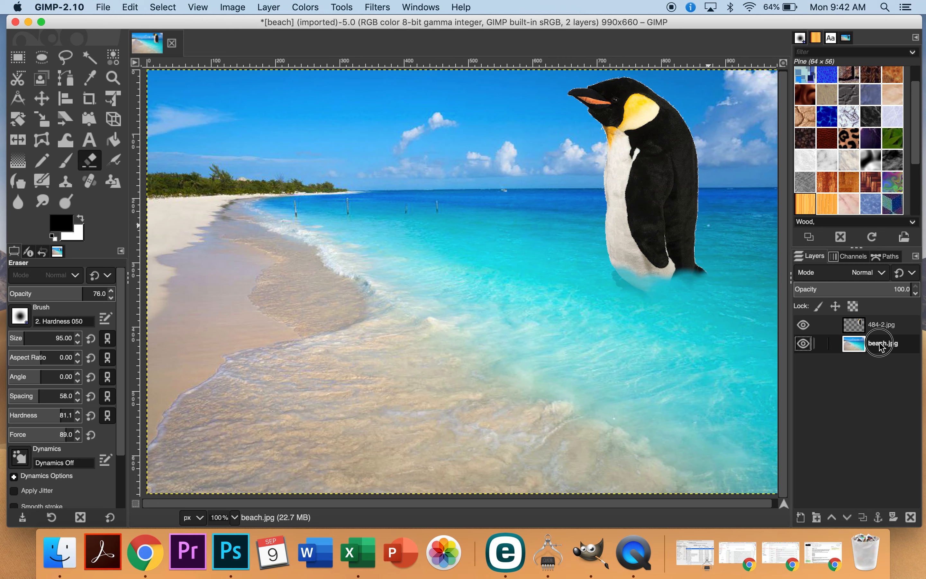
left_click_drag(880, 346, 879, 321)
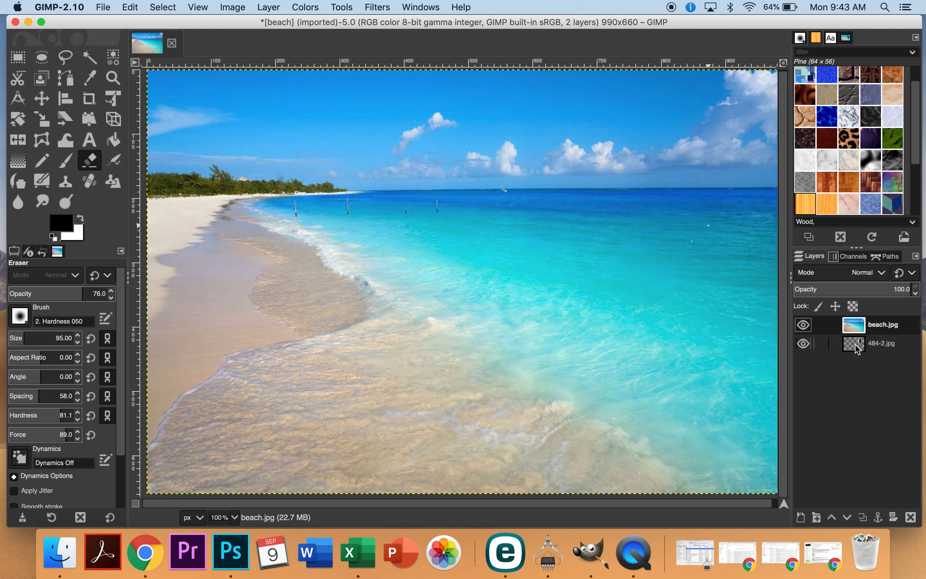
Move the beach.jpg layer back below the 484-2.jpg penguin layer in the stack
left_click_drag(875, 325, 877, 353)
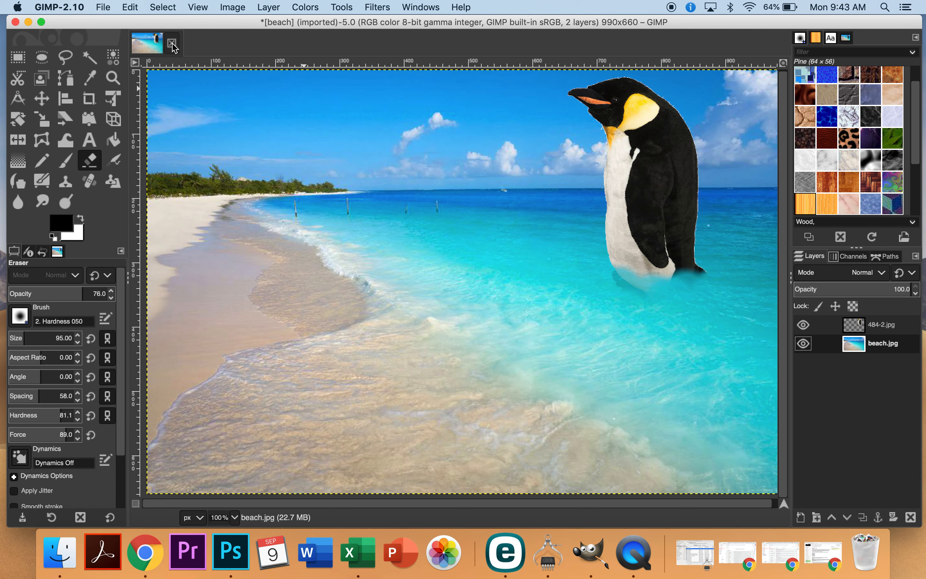
left_click(104, 7)
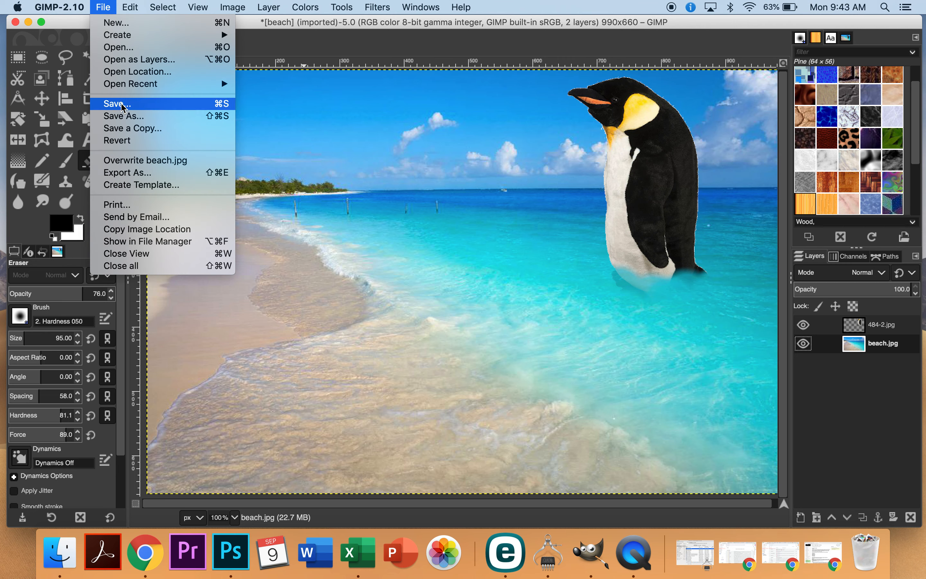
left_click(123, 117)
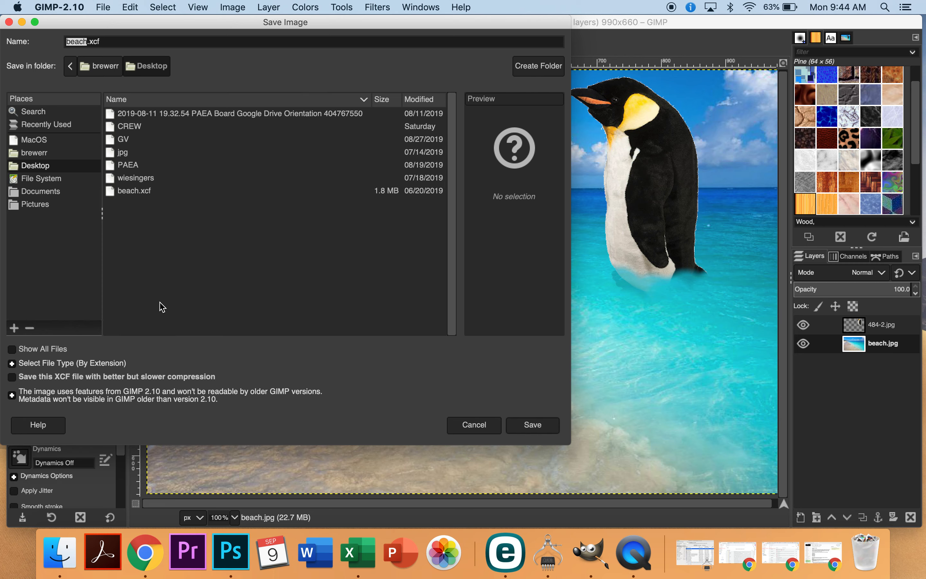
left_click(474, 425)
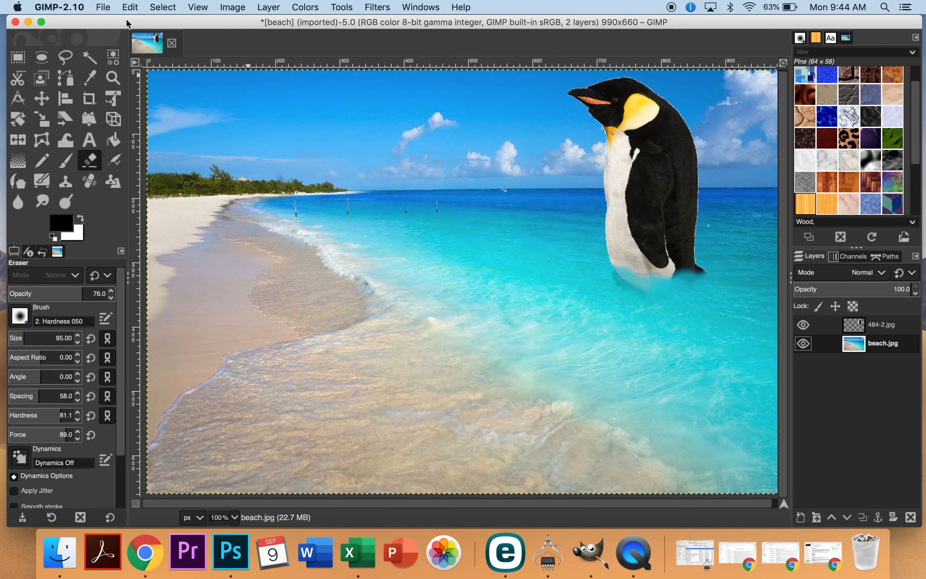
Start exporting the montage to the Desktop folder as beach.jpg, but decline to replace the existing file
left_click(106, 8)
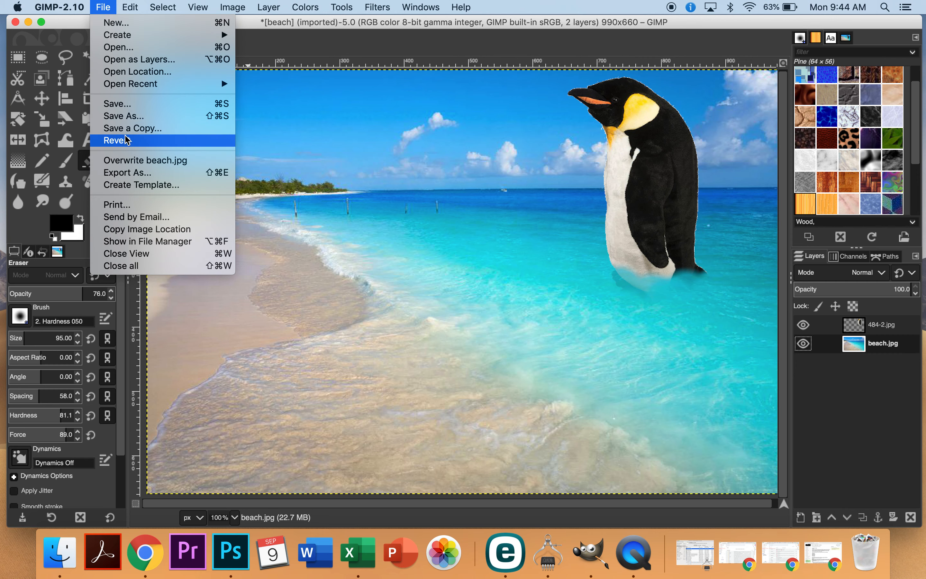
left_click(139, 173)
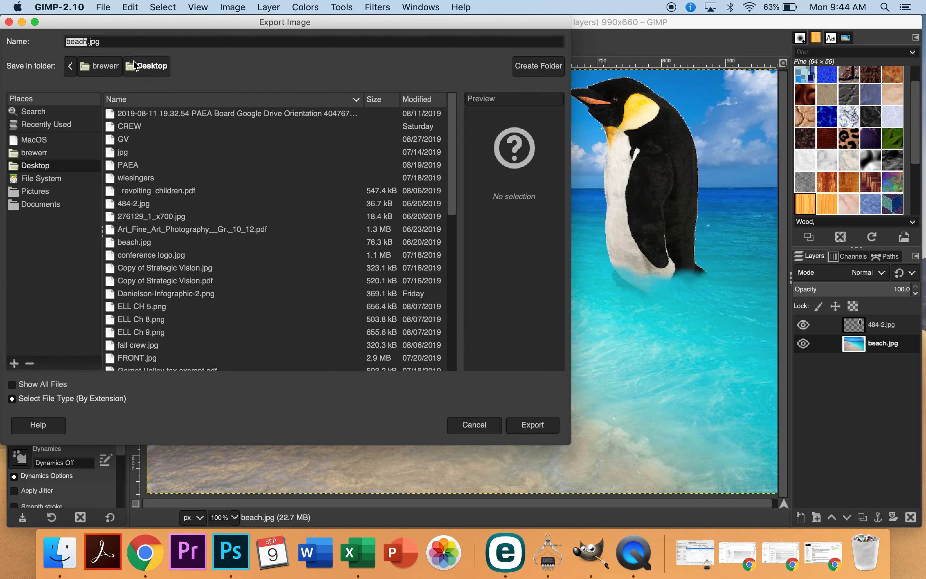
scroll(199, 293, "down", 10)
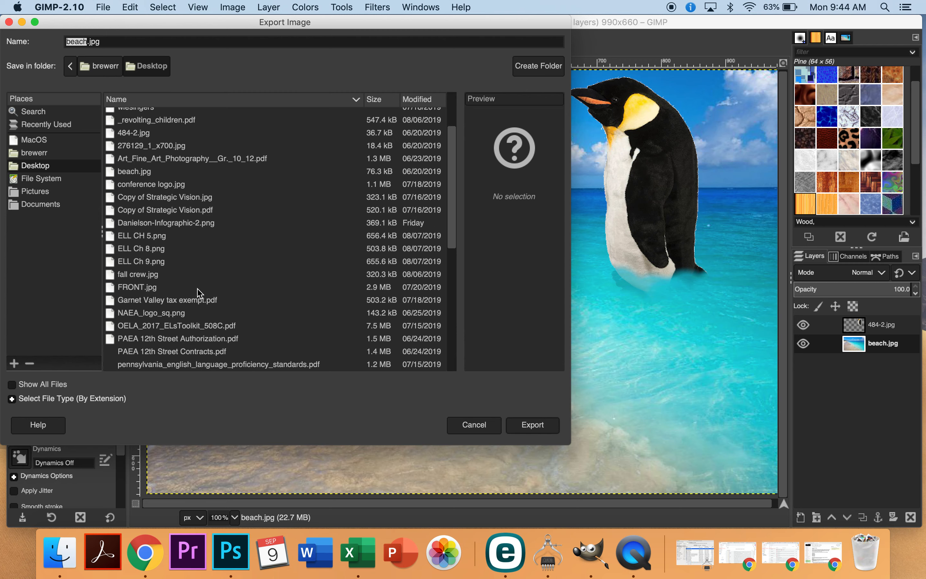
scroll(199, 294, "up", 8)
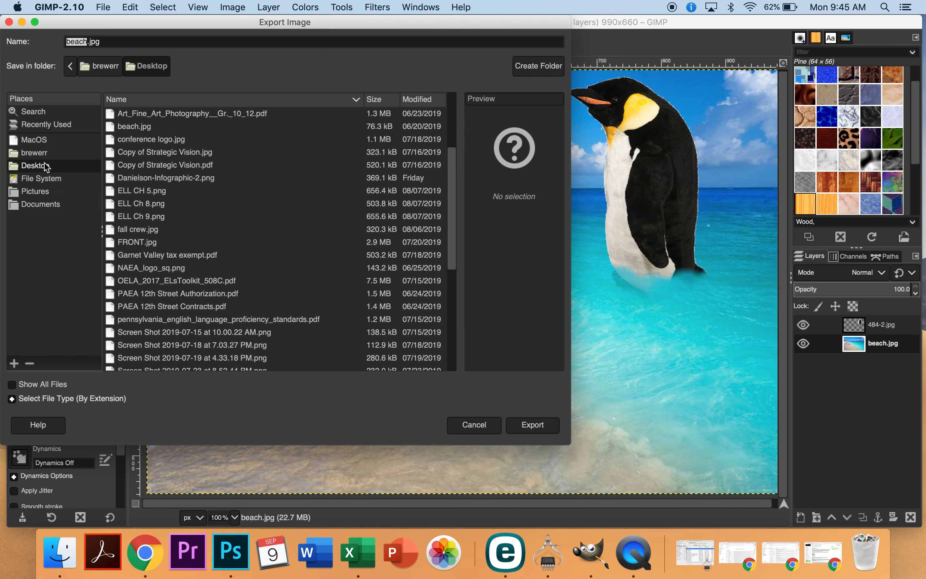
left_click(35, 169)
left_click(536, 425)
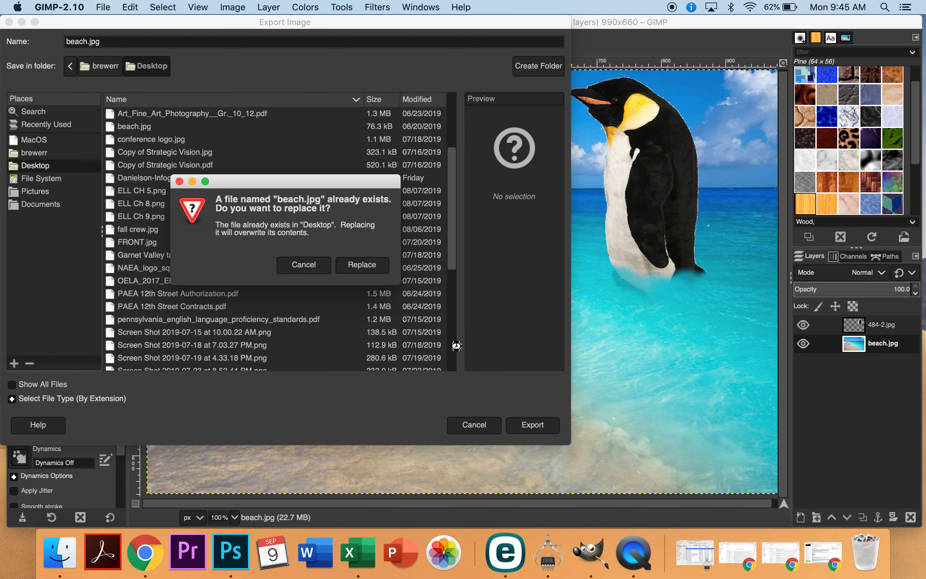
left_click(311, 267)
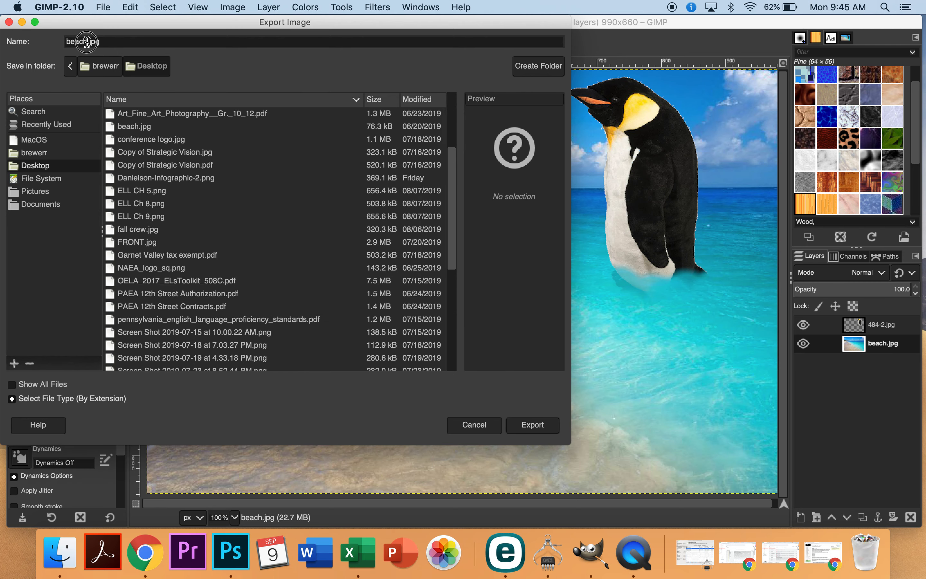
Rename the export file to beach2.jpg and export it as a JPEG with the default settings
left_click(86, 41)
type("2")
left_click(540, 431)
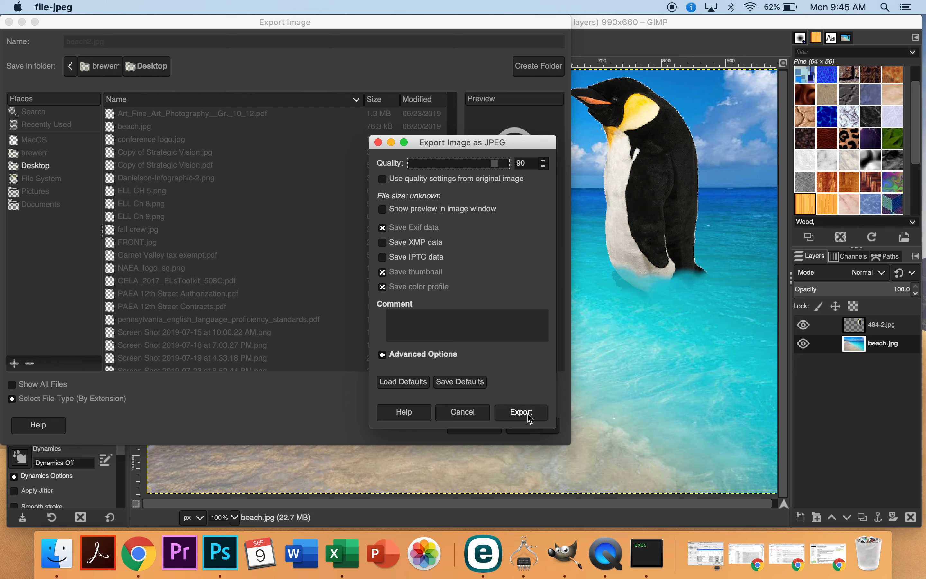
left_click(529, 418)
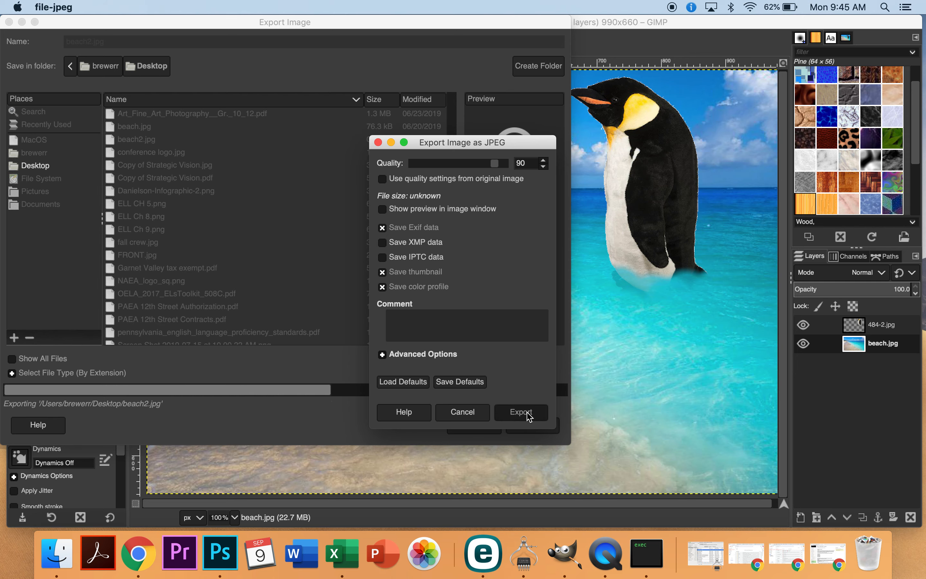